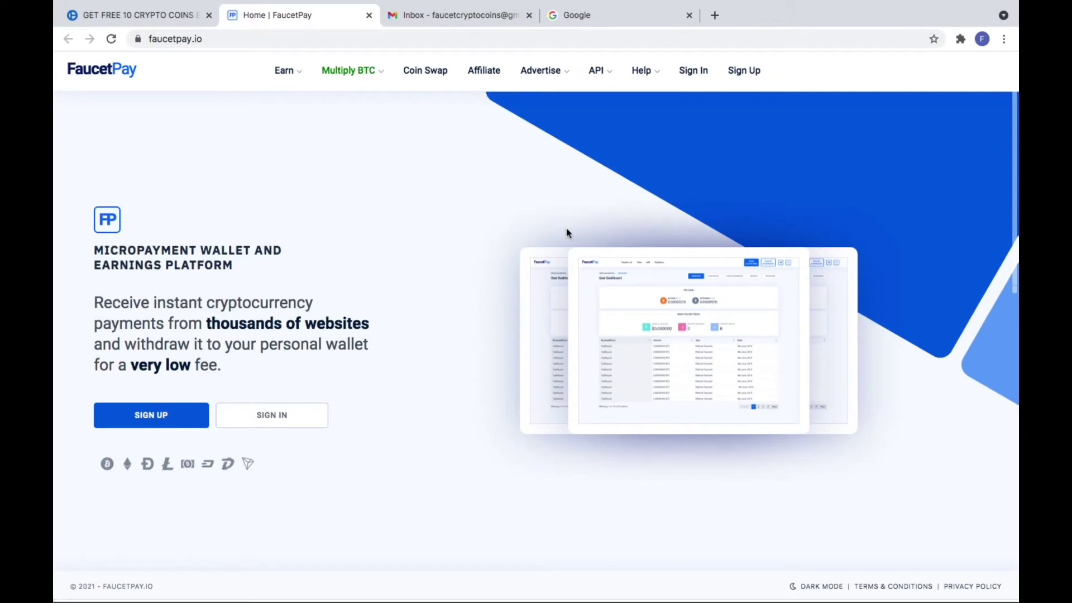
Go from the FaucetPay home page to the SIGN UP registration page and review its form.
scroll(567, 232, down, 3)
scroll(568, 232, up, 3)
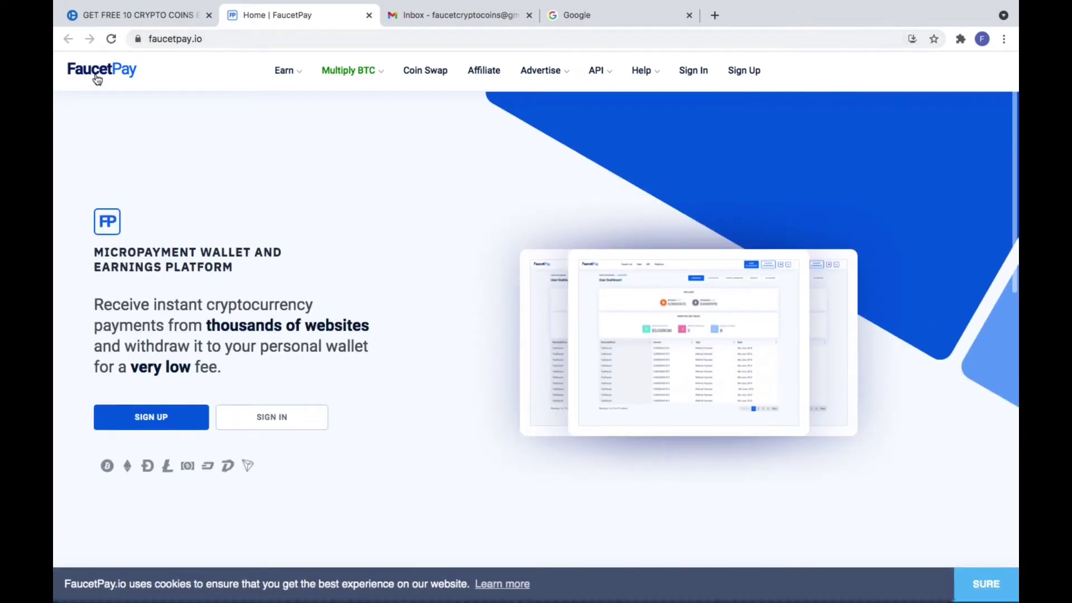
scroll(212, 201, down, 1)
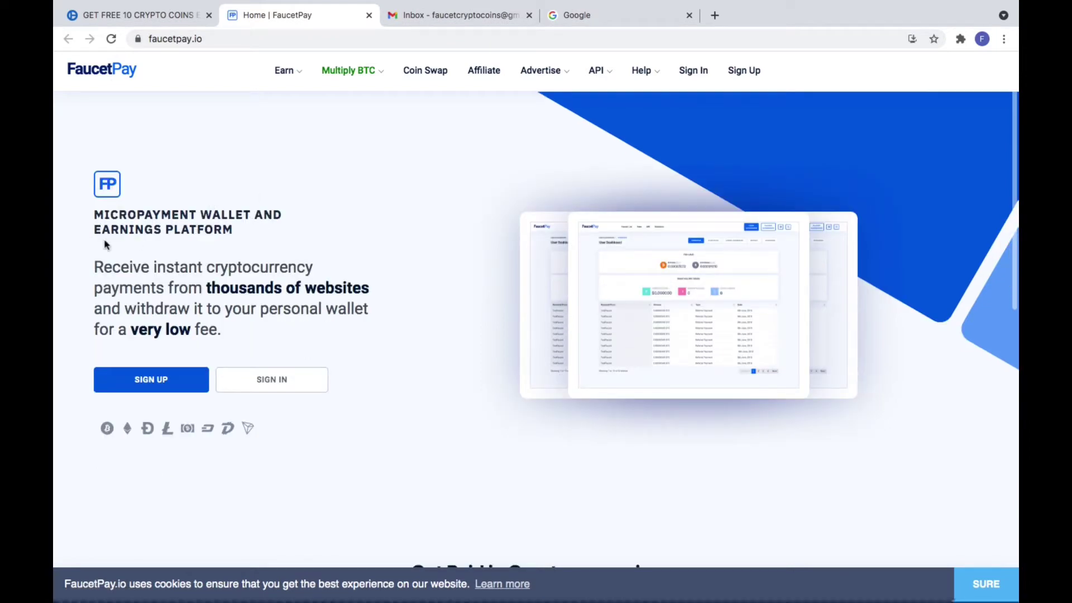
scroll(175, 233, down, 1)
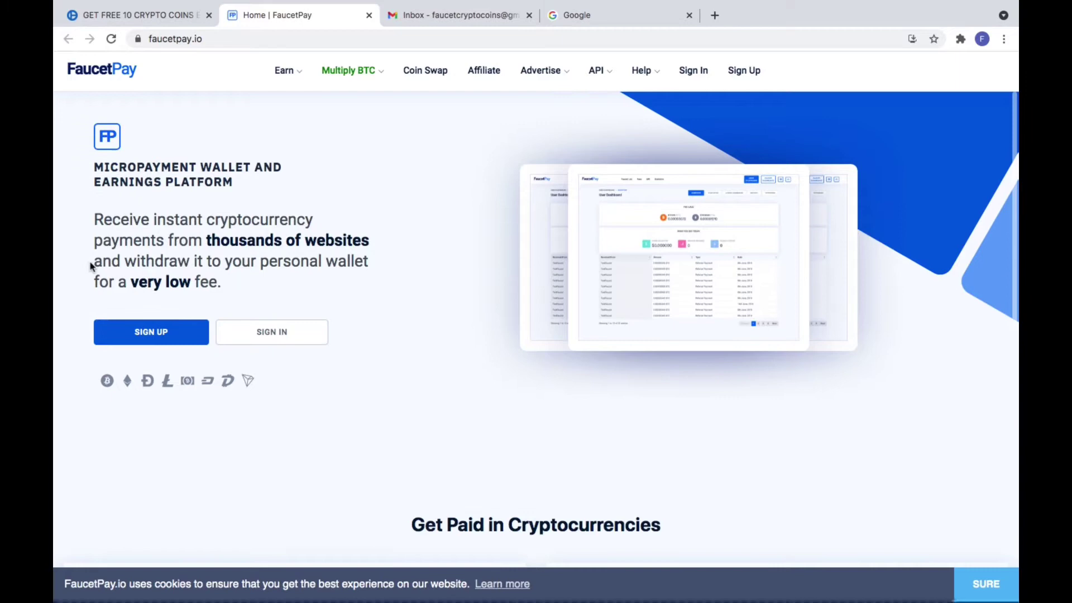
scroll(239, 259, down, 1)
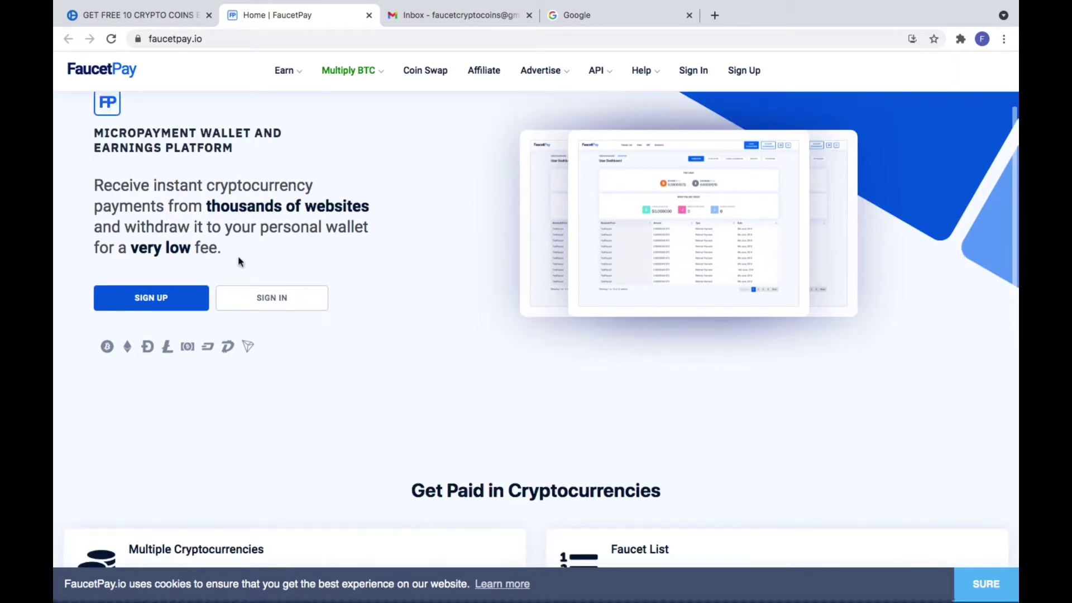
scroll(207, 326, down, 2)
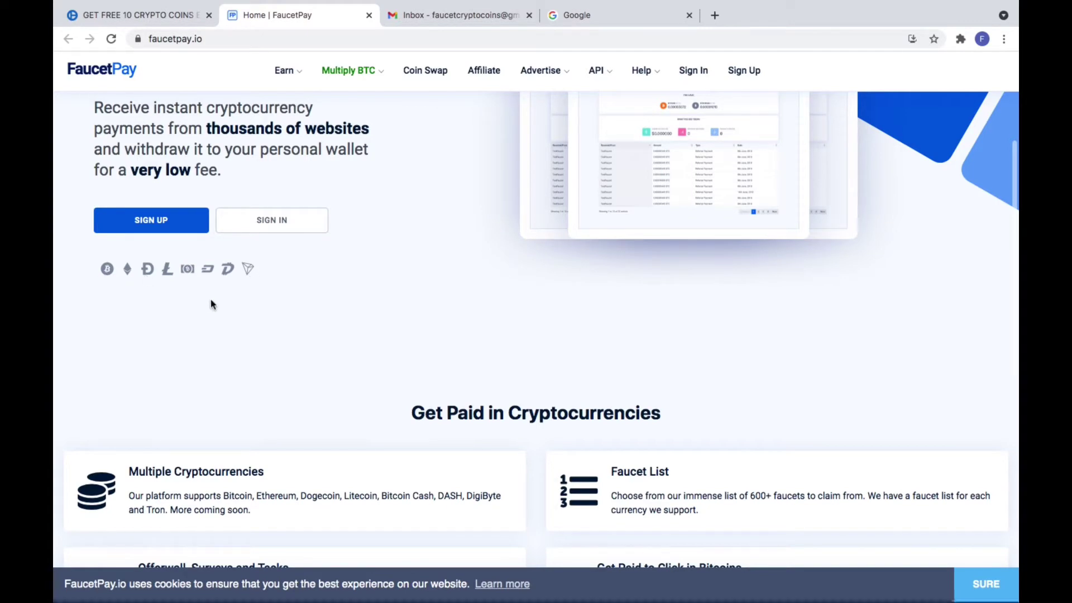
scroll(210, 305, up, 3)
click(148, 315)
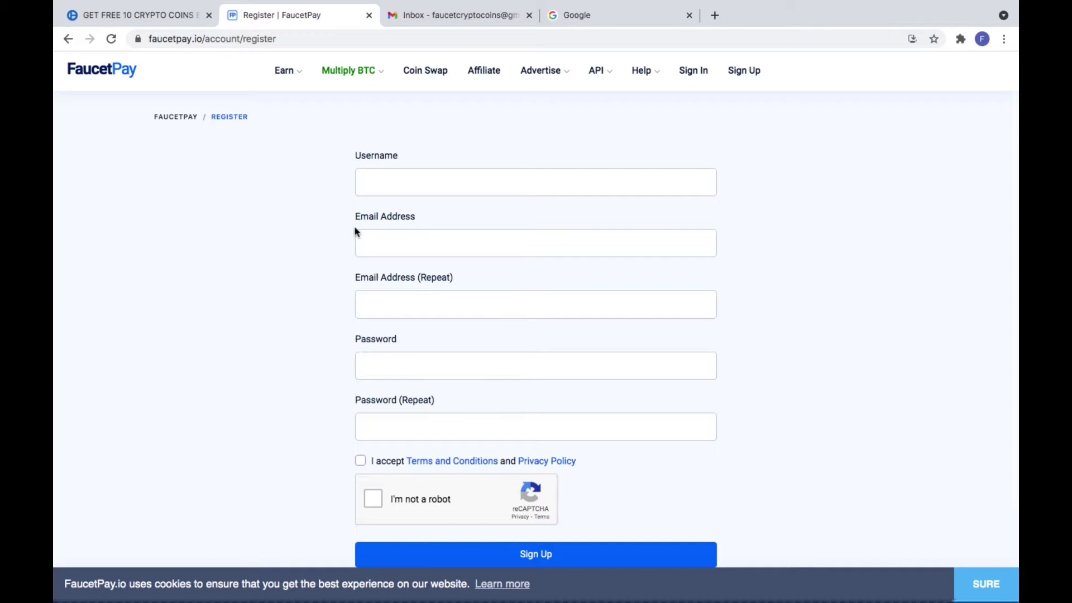
scroll(459, 235, down, 1)
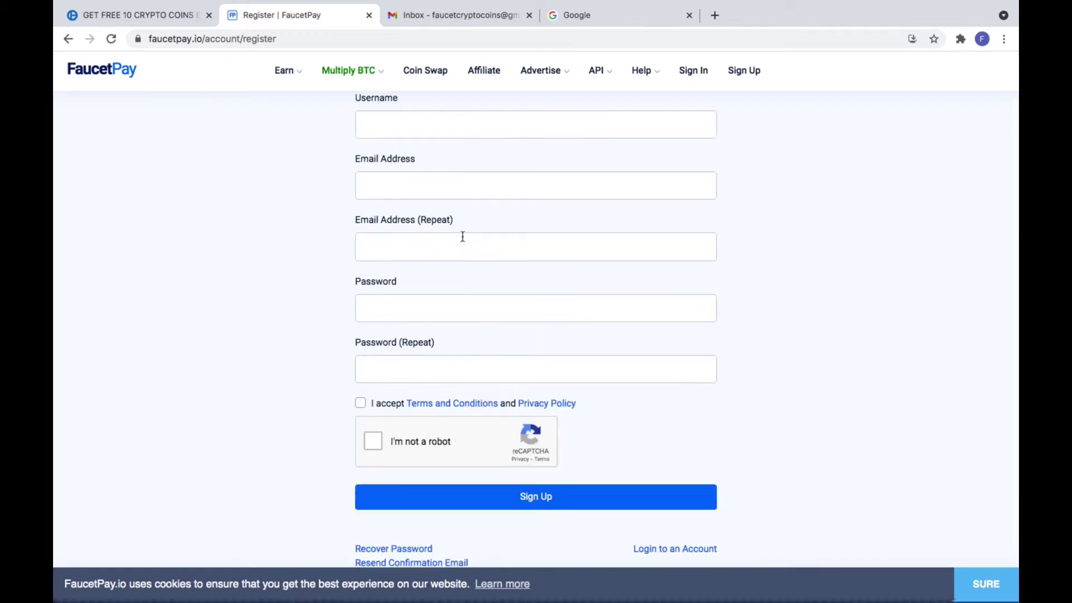
scroll(478, 239, down, 1)
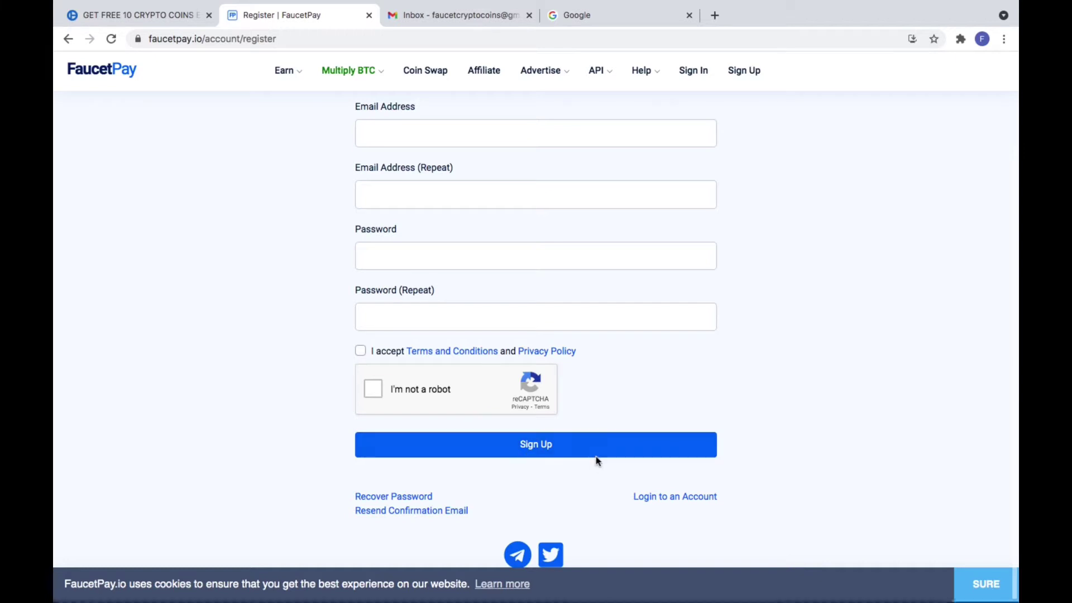
scroll(586, 459, up, 2)
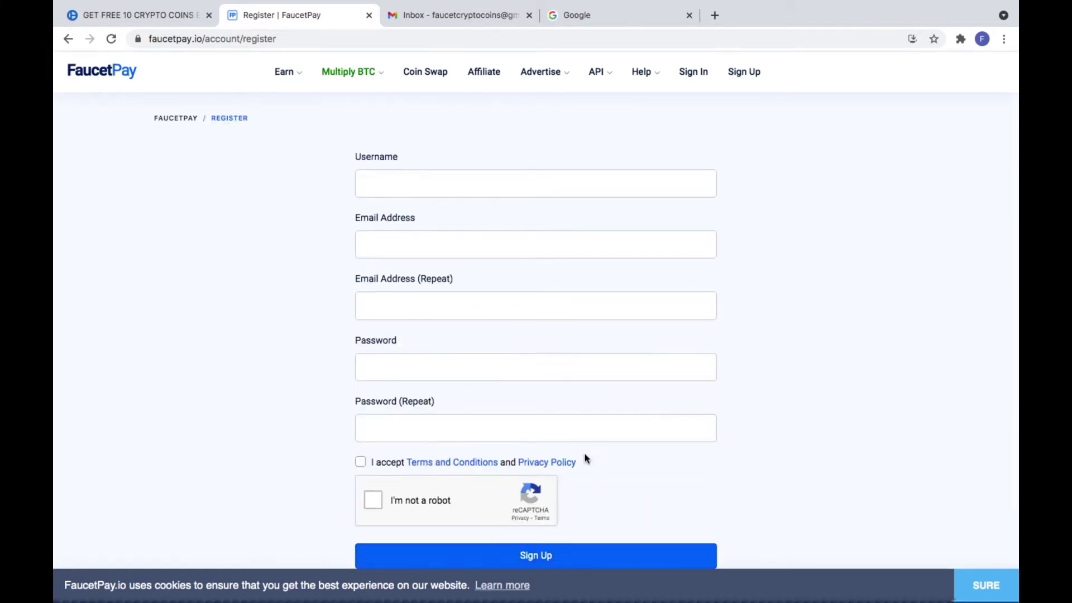
Enter a username, pick the suggested email address, and paste it into Email (Repeat).
click(385, 180)
text(Yourname)
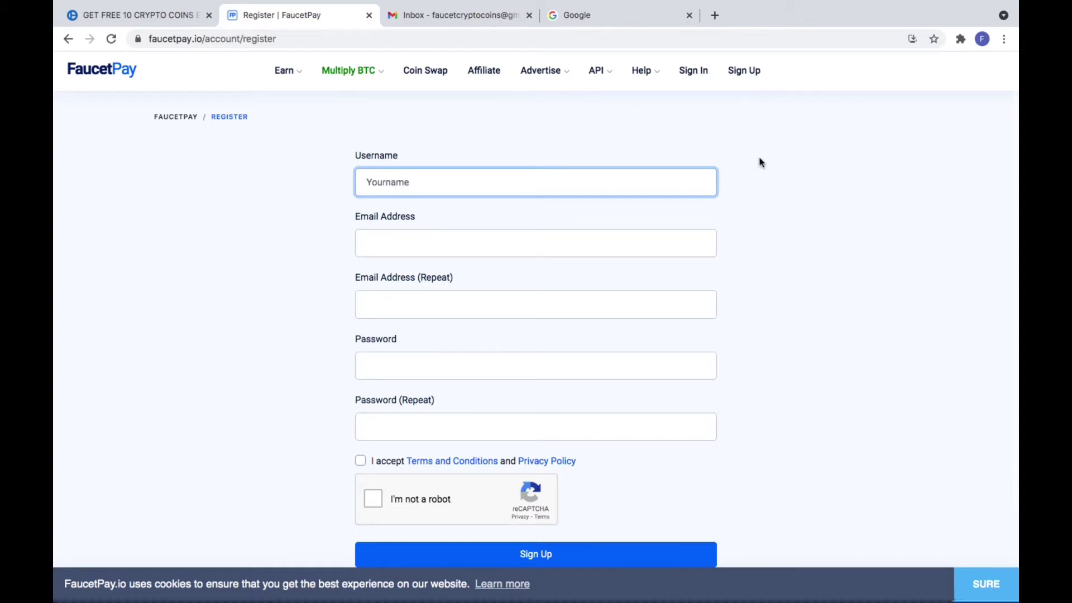
click(423, 248)
text(faucetcr)
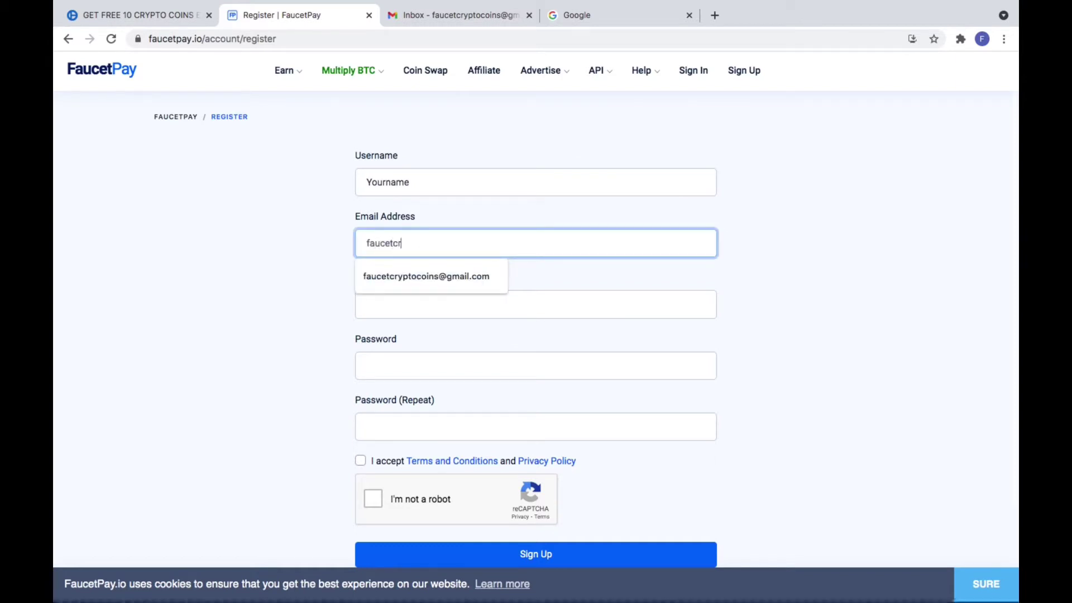
text(yp)
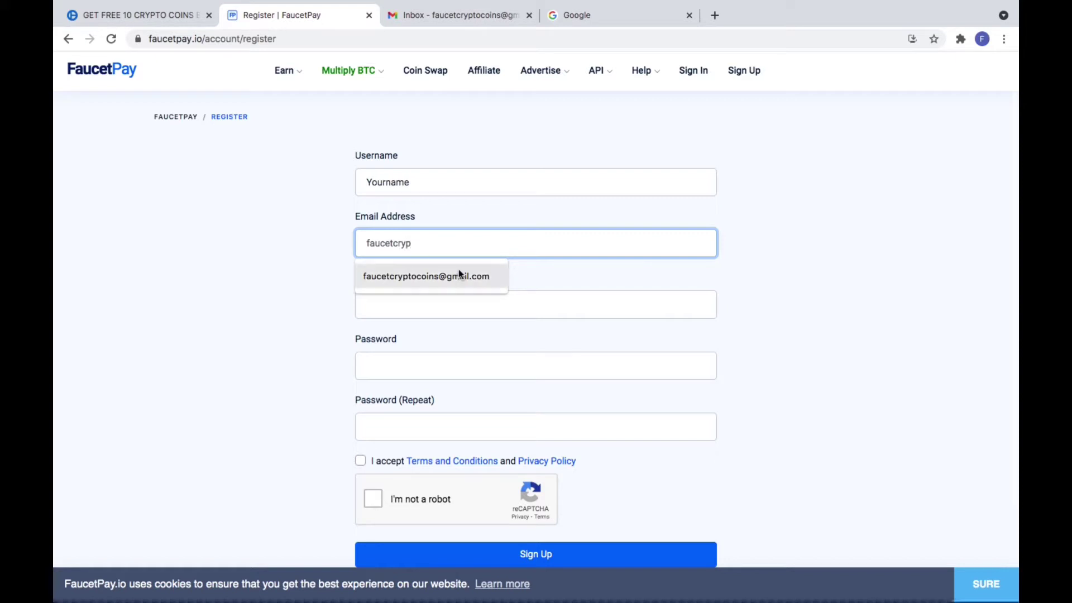
click(459, 275)
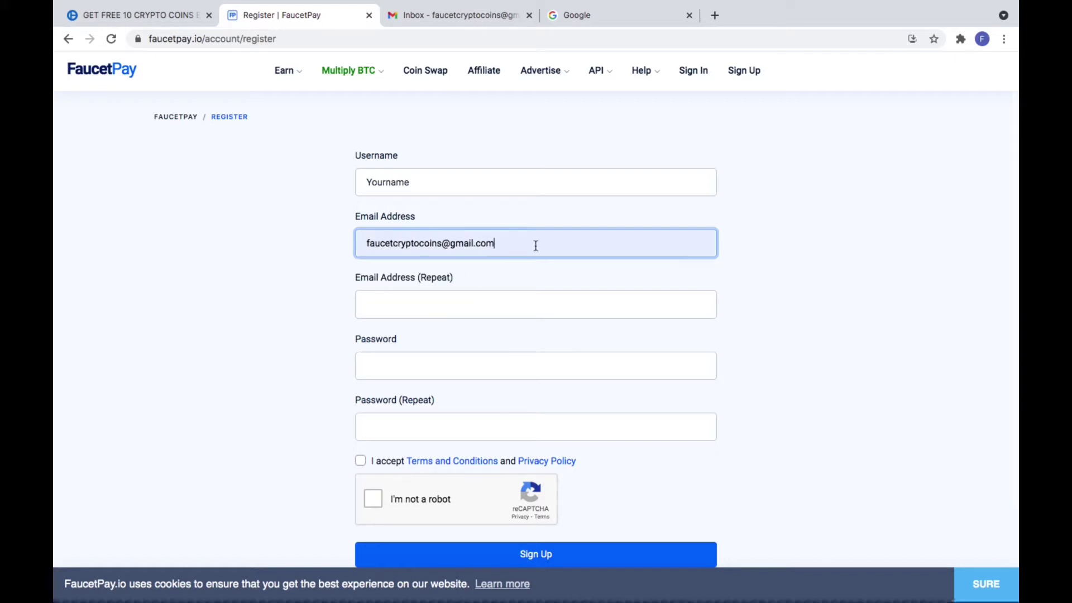
drag(498, 245, 344, 242)
key(ctrl+c)
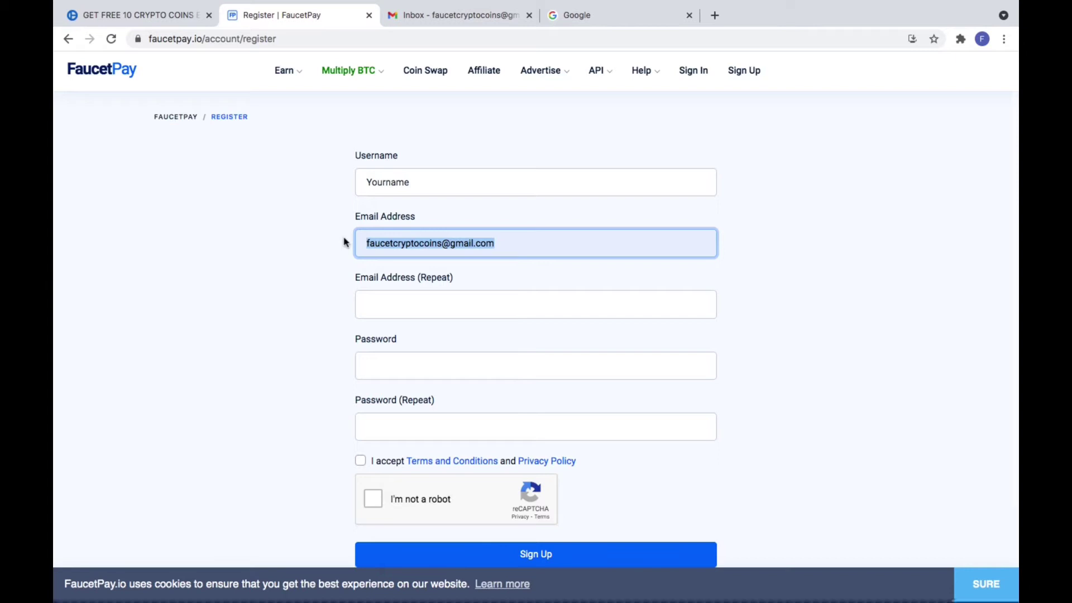
click(404, 302)
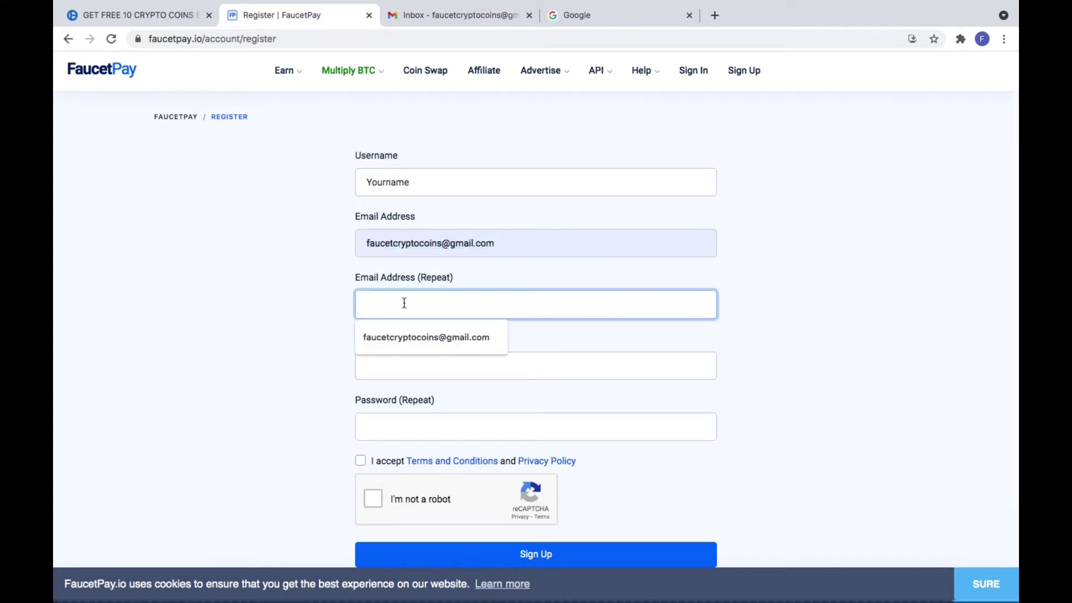
key(ctrl+v)
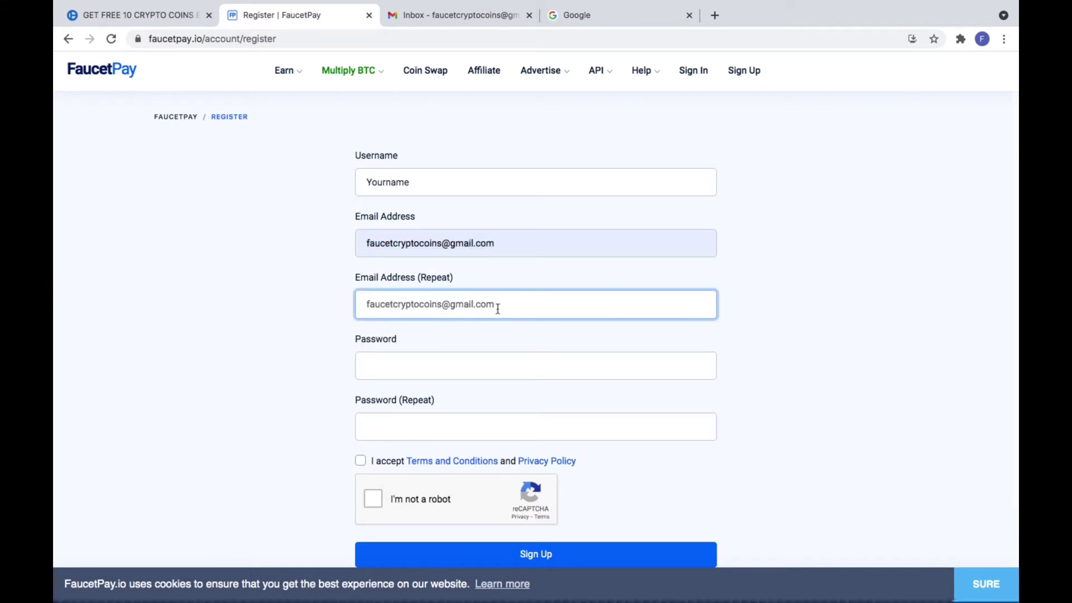
Enter the password twice, accept the Terms and Conditions, and start the 'I'm not a robot' check.
scroll(498, 308, down, 1)
click(414, 329)
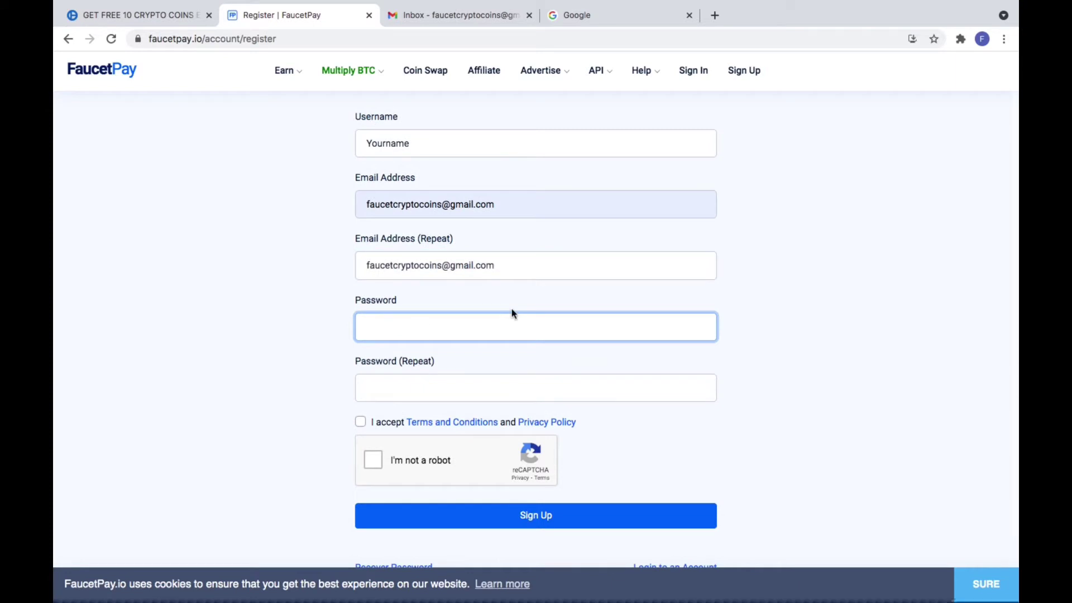
click(453, 382)
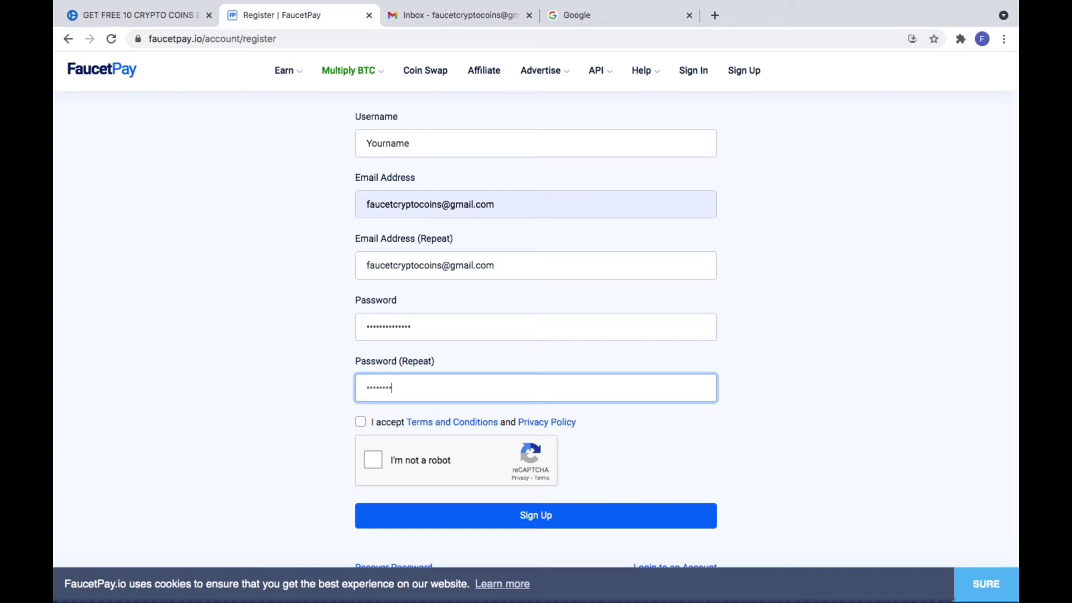
text(••••)
click(360, 421)
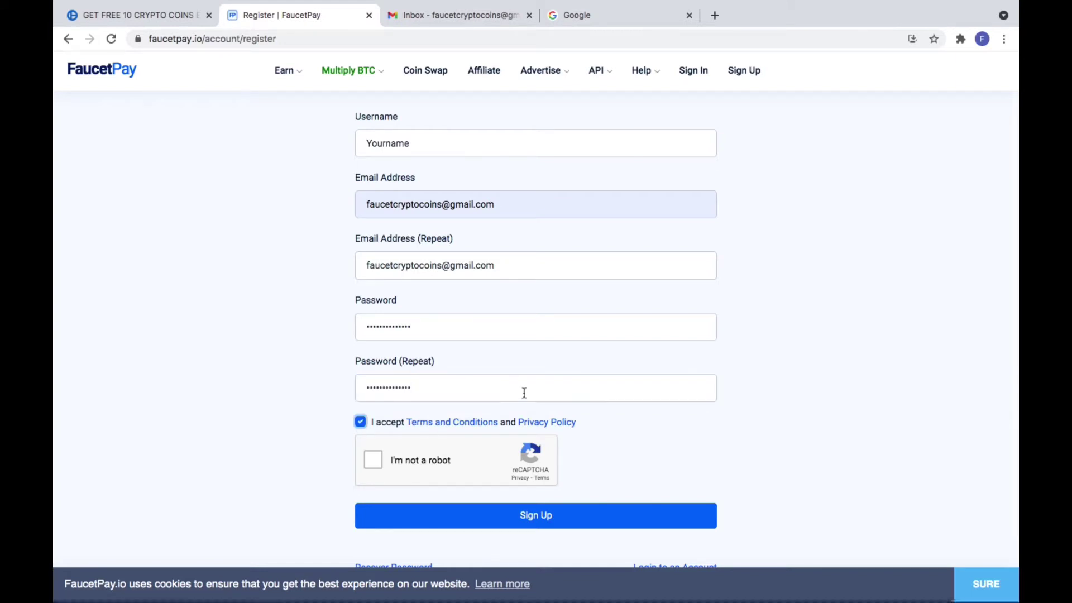
click(382, 468)
Select the four pedestrian-crossing tiles in the reCAPTCHA and go to the next challenge.
scroll(545, 430, down, 2)
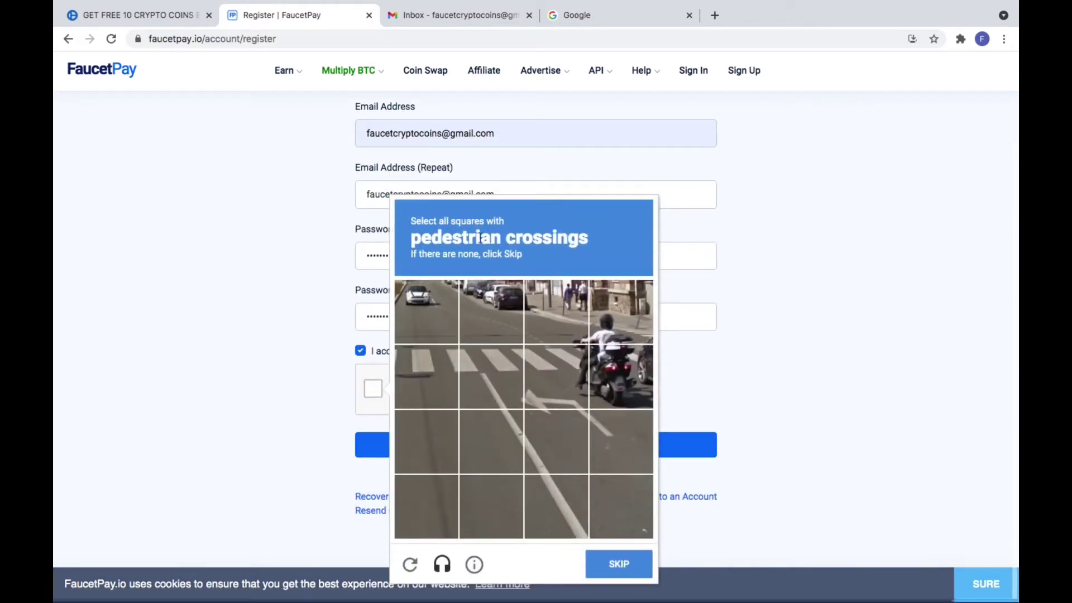
click(420, 380)
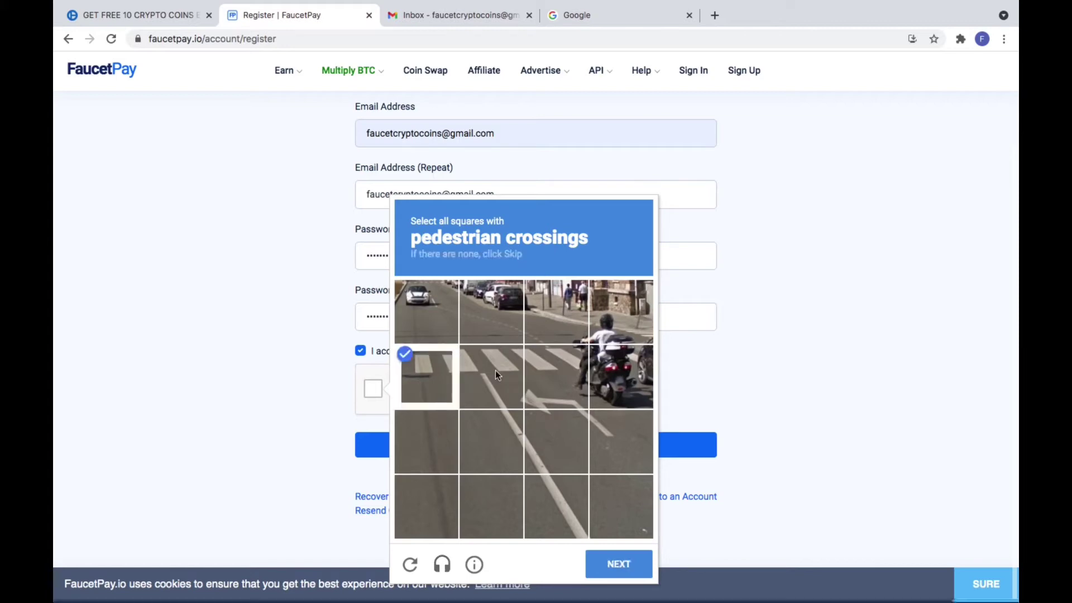
click(495, 371)
click(568, 358)
click(620, 373)
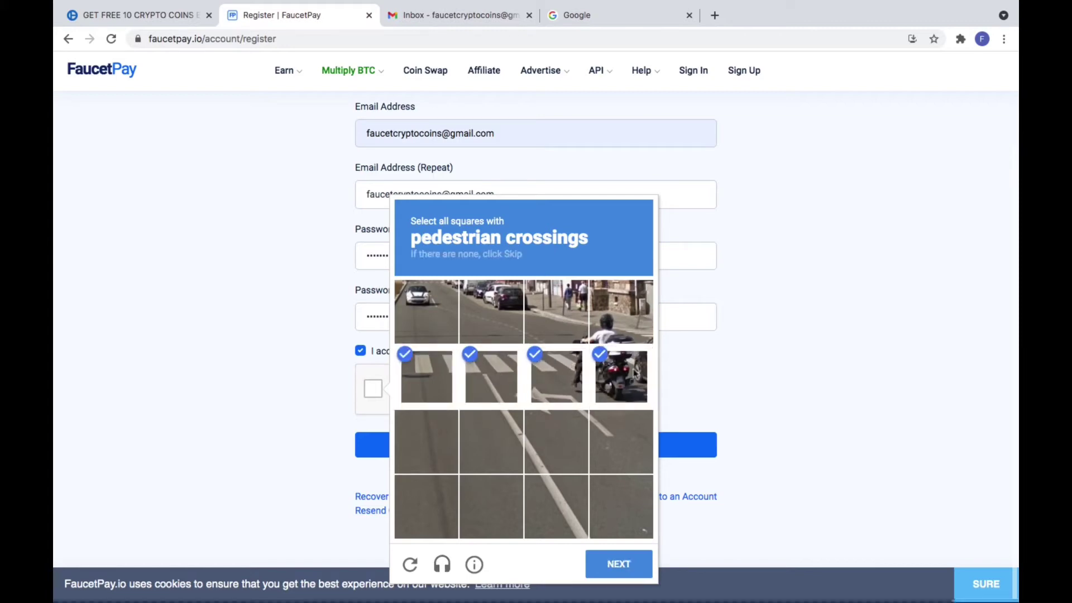
click(616, 568)
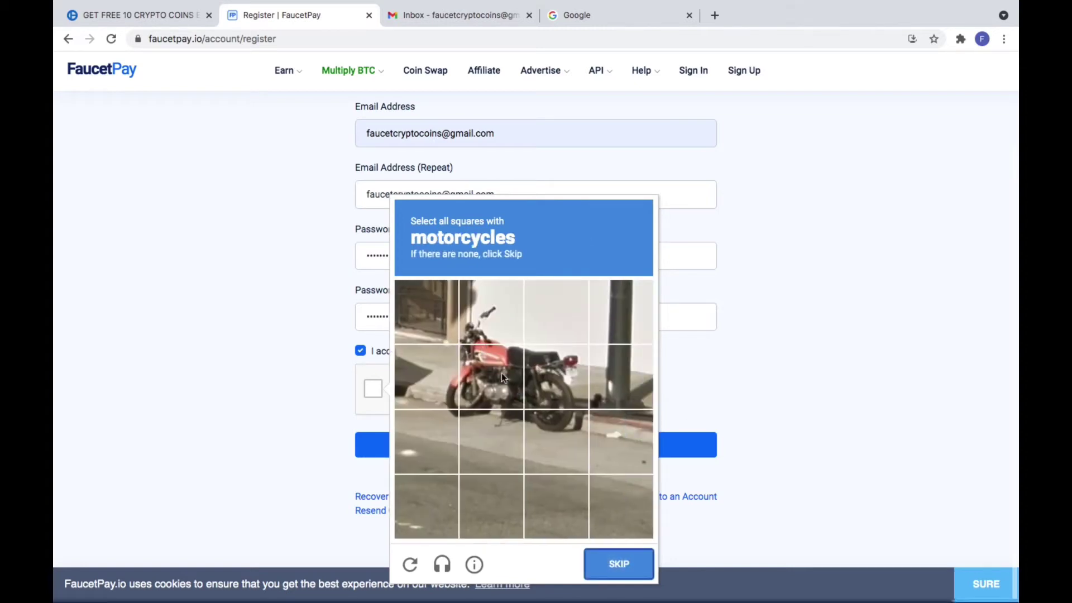
Select the five motorcycle tiles, verify the challenge, and submit the sign-up form.
click(500, 371)
click(553, 375)
click(547, 427)
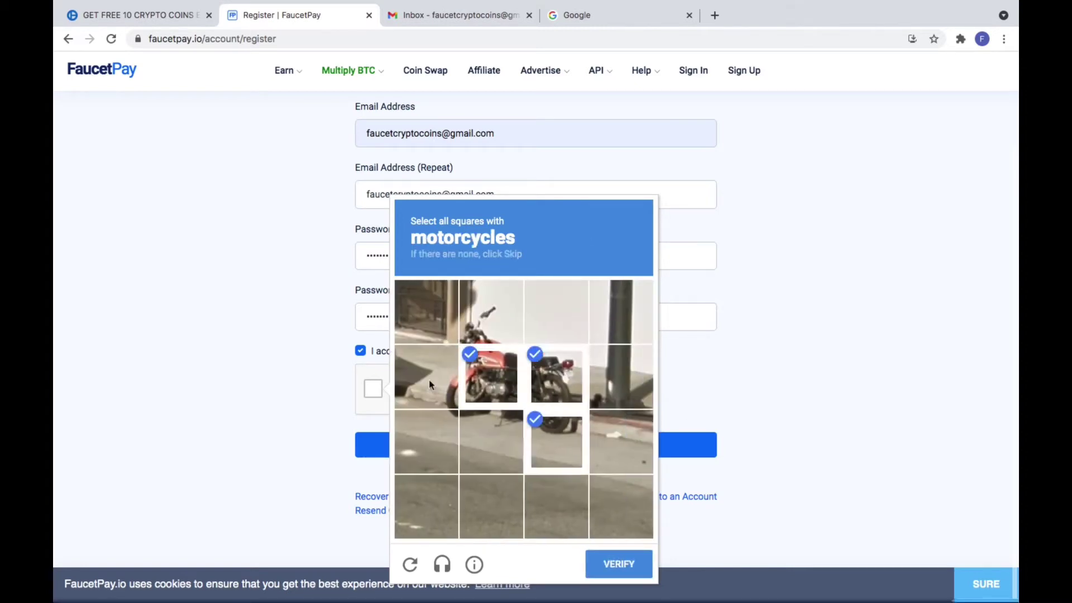
click(430, 384)
click(500, 327)
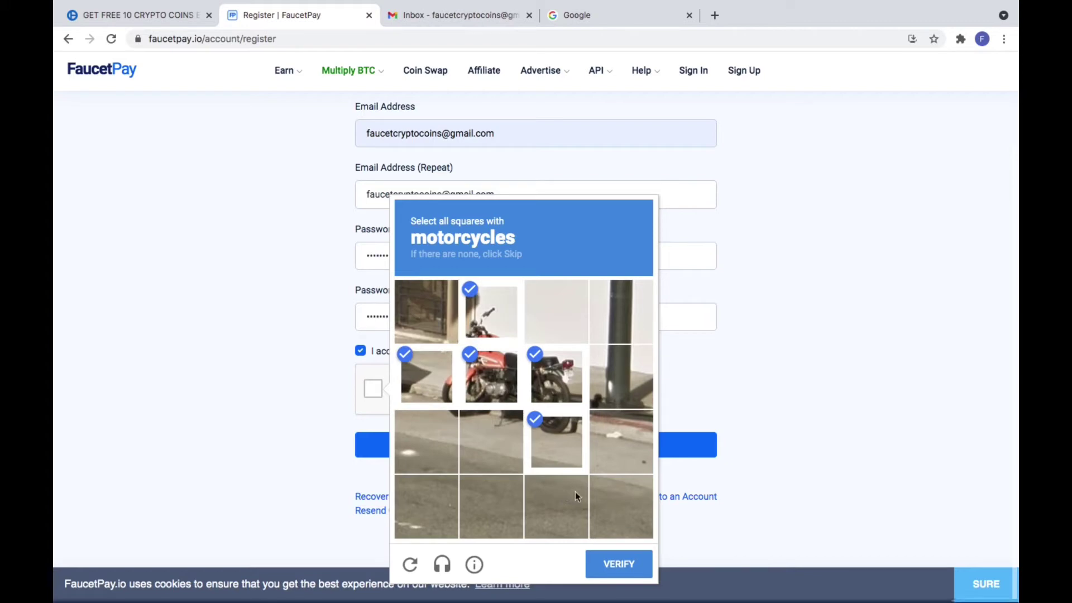
click(620, 557)
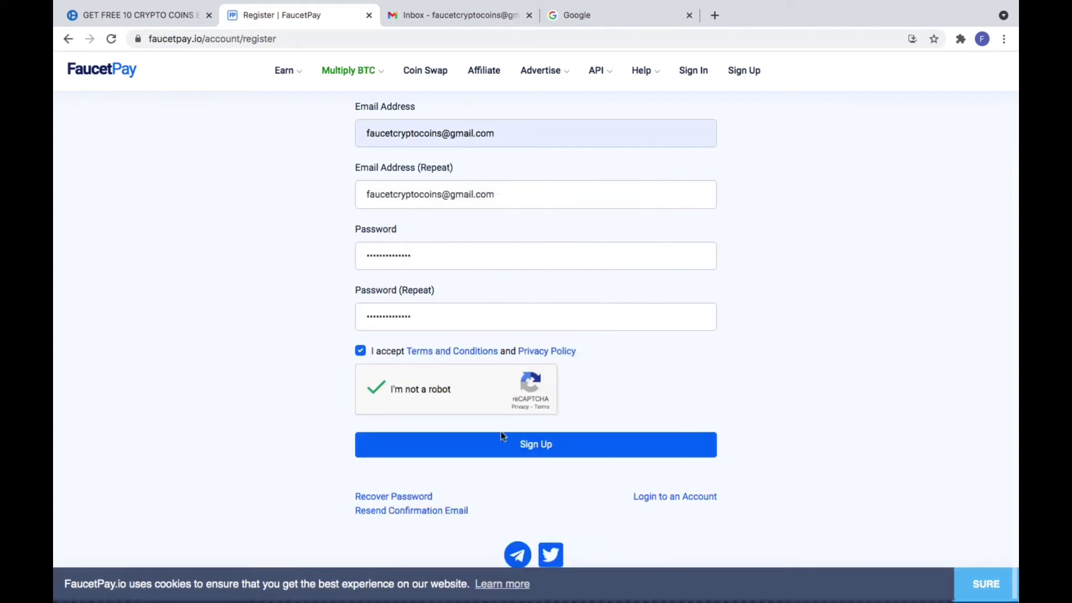
click(503, 437)
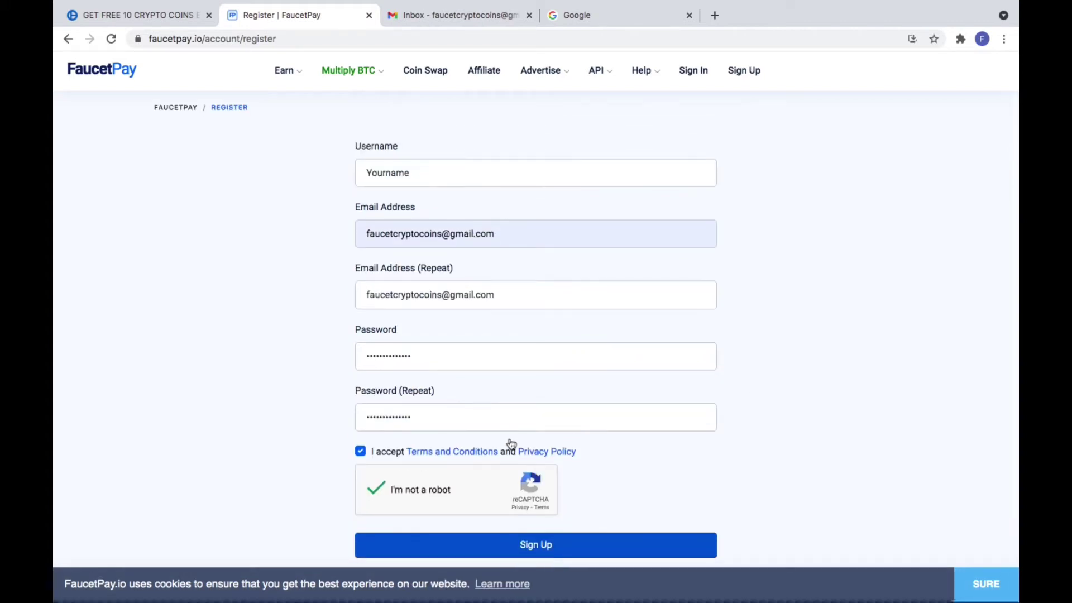
Create the account with Sign Up, then switch to the Gmail inbox.
scroll(511, 444, down, 2)
click(511, 444)
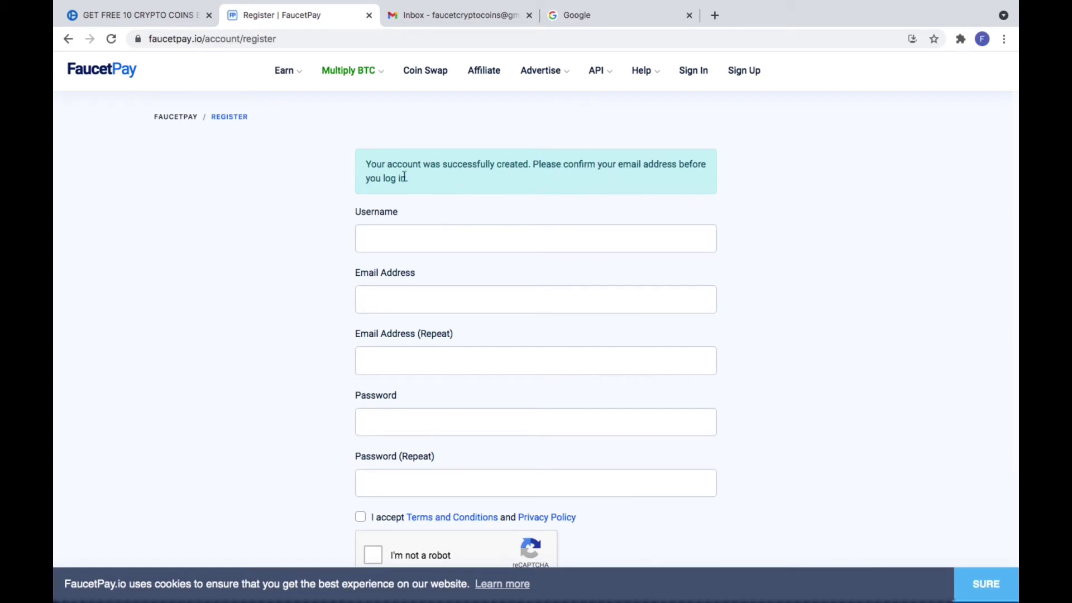
click(427, 17)
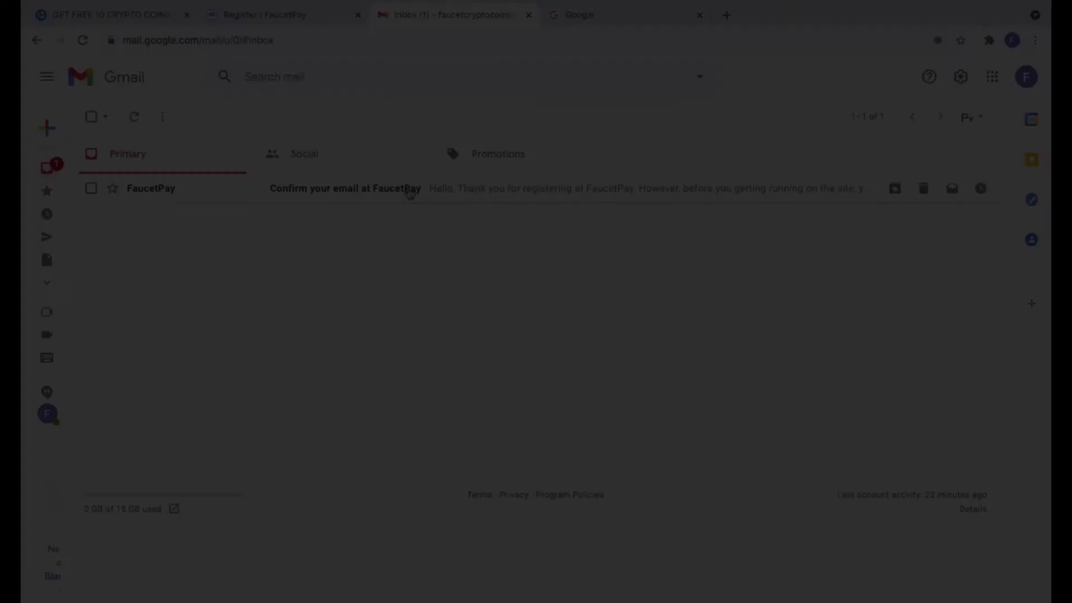
Open the 'Confirm your email at FaucetPay' message in Gmail.
click(410, 190)
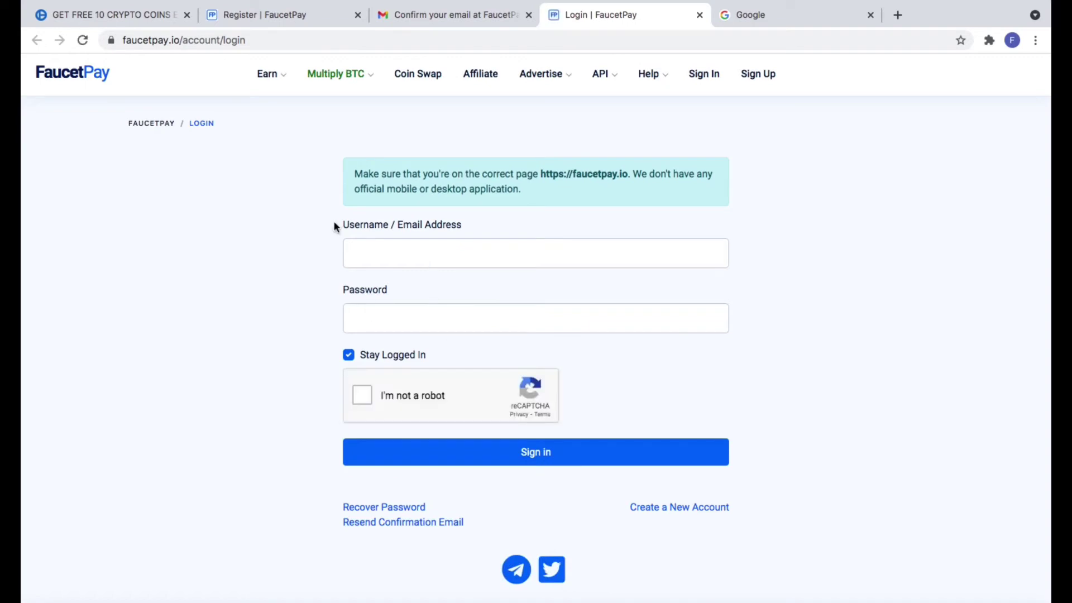
Sign in with the saved username and the account password after ticking 'I'm not a robot'.
click(399, 253)
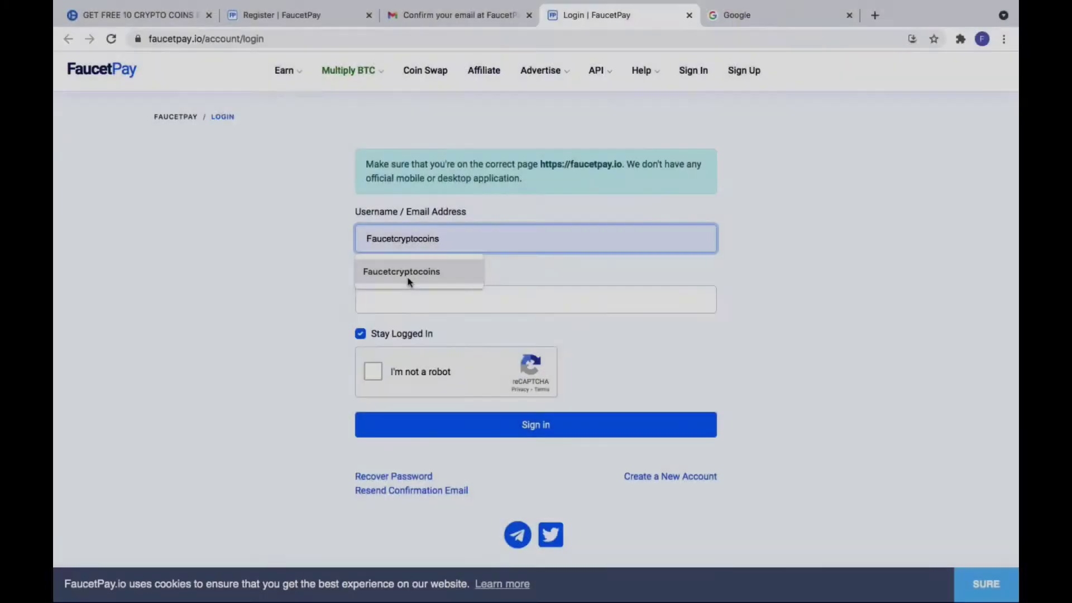
click(411, 288)
click(395, 304)
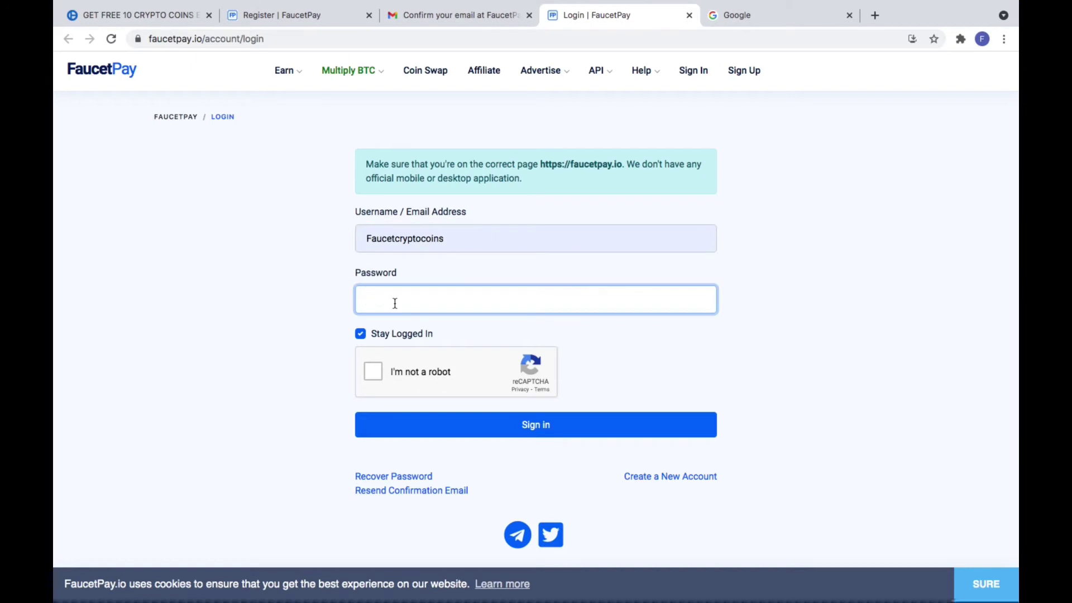
text(************)
click(373, 372)
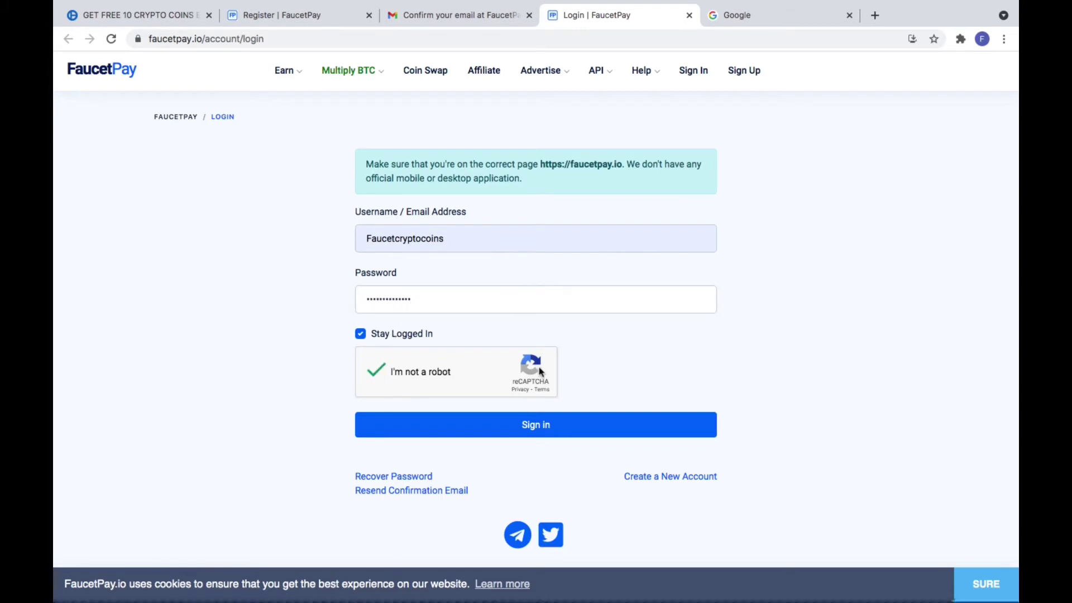
click(542, 431)
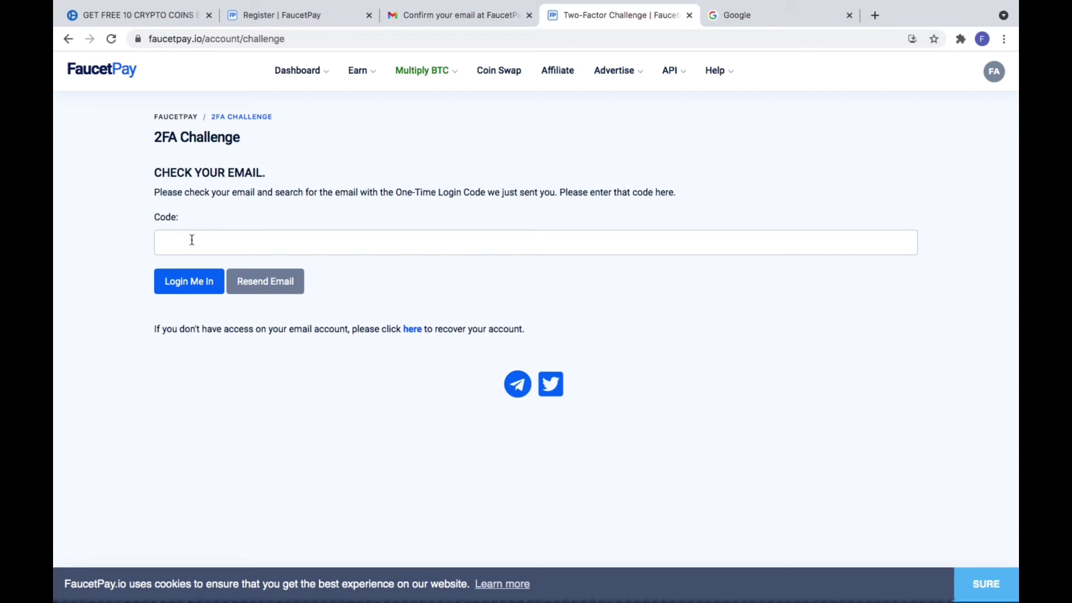
Read the one-time code from the '2FA Authorization Code' email and submit it to log in.
click(443, 17)
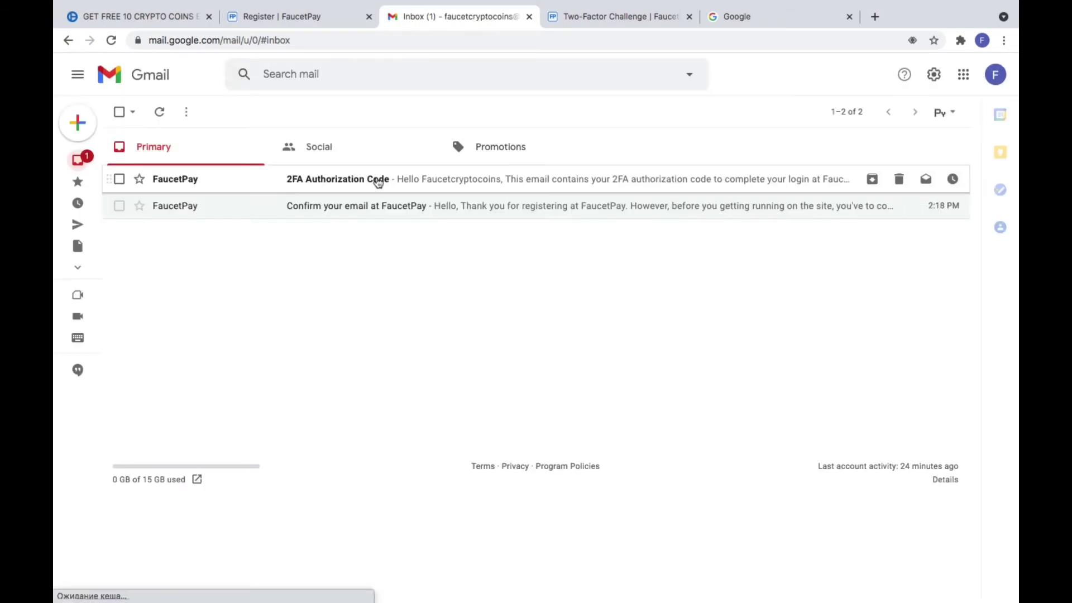
click(378, 182)
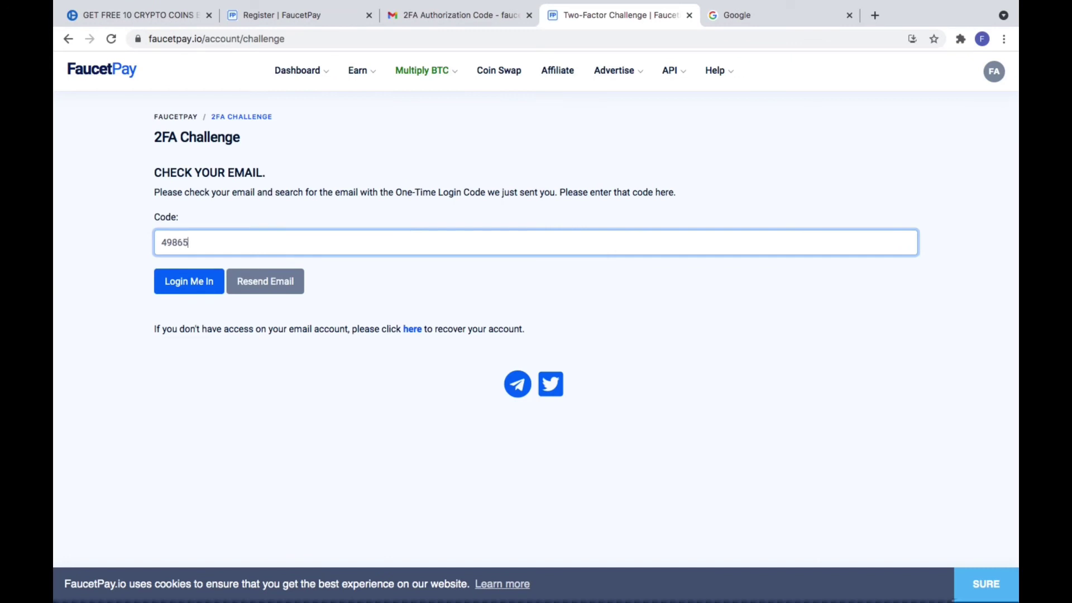
text(5)
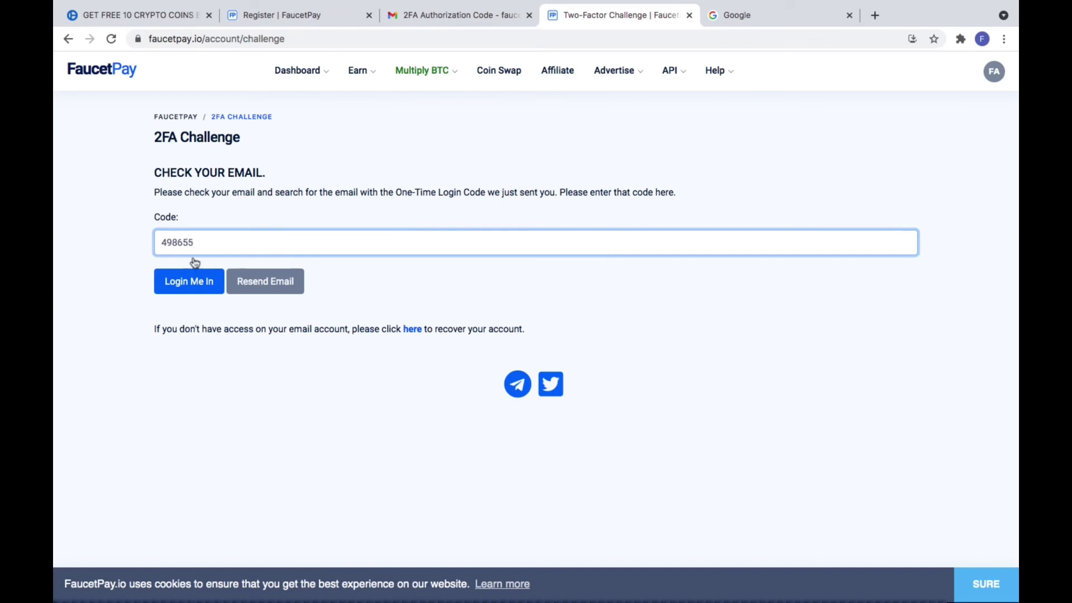
click(191, 289)
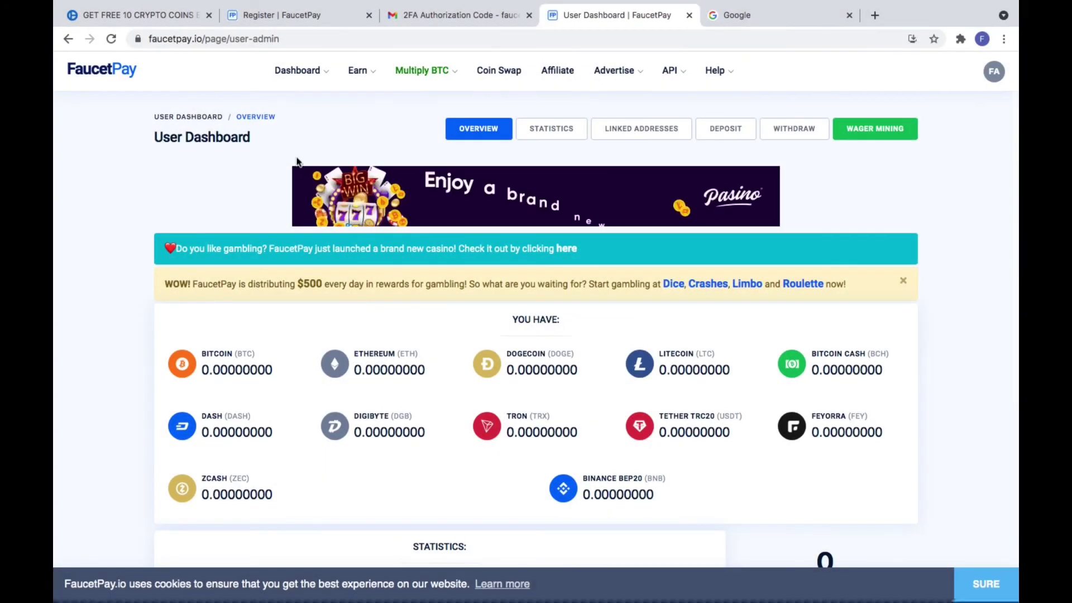
scroll(285, 156, down, 1)
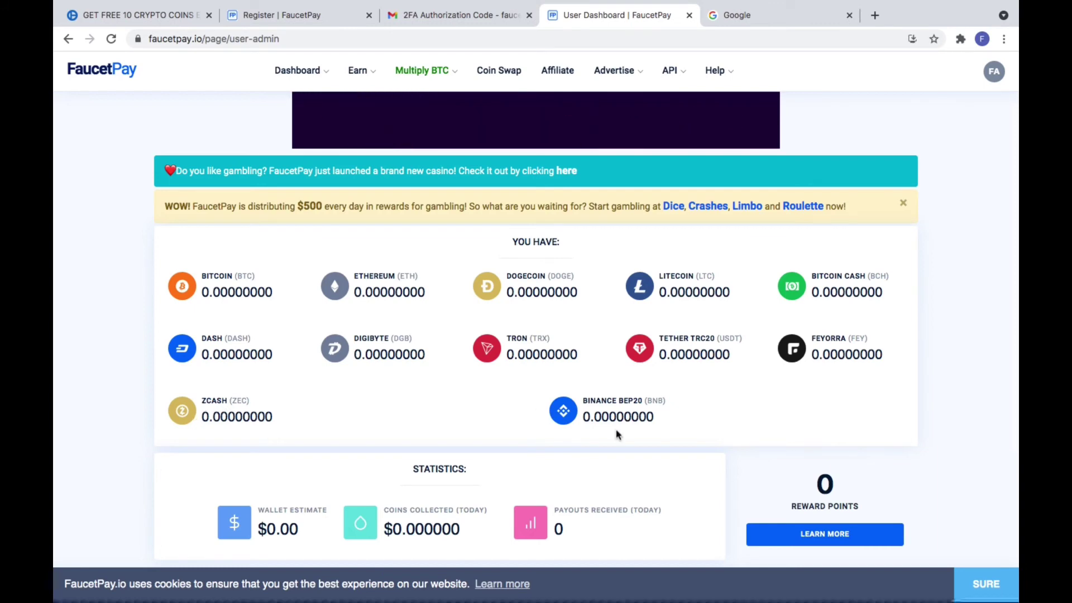
scroll(602, 419, down, 4)
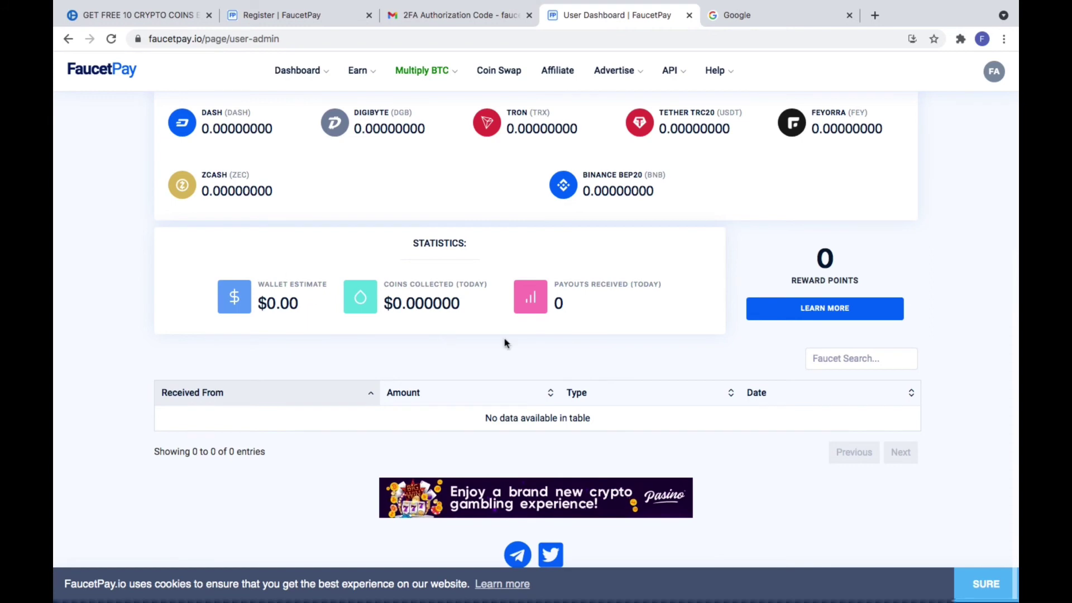
scroll(545, 334, down, 1)
scroll(545, 335, up, 6)
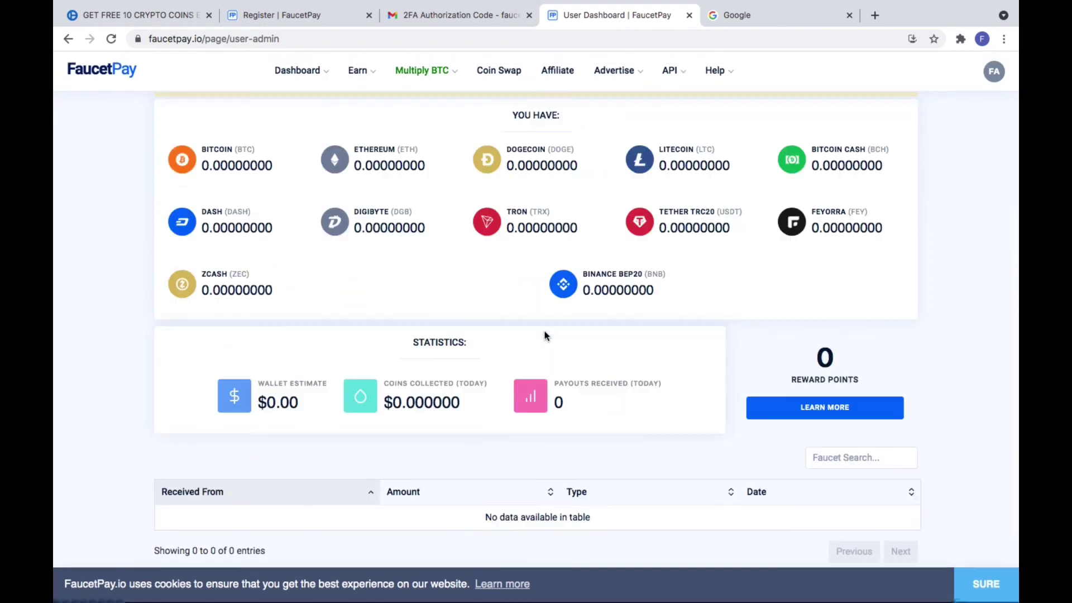
scroll(546, 335, down, 2)
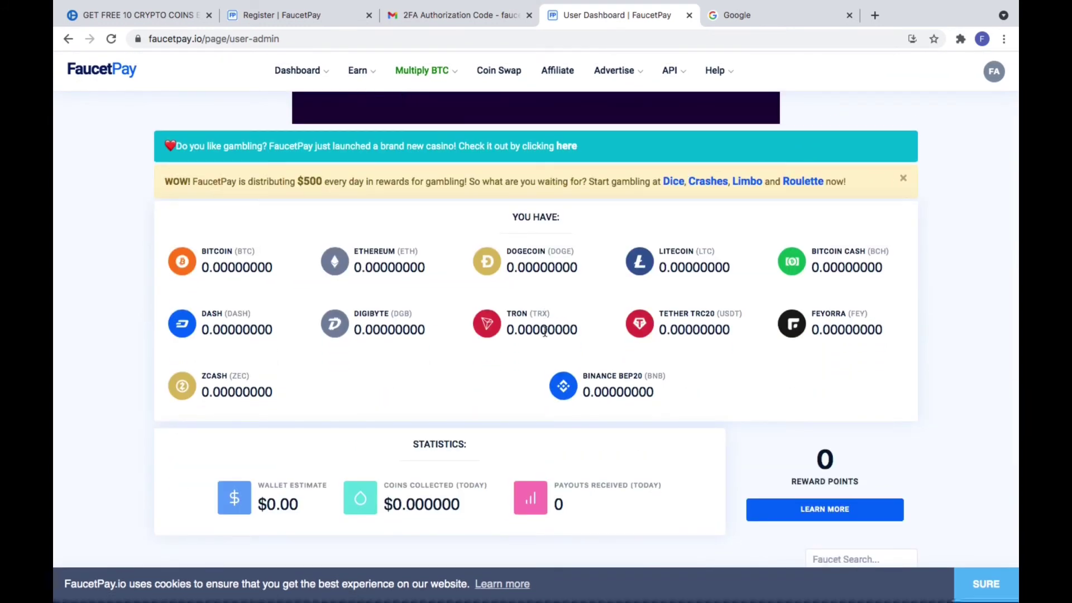
scroll(545, 335, up, 2)
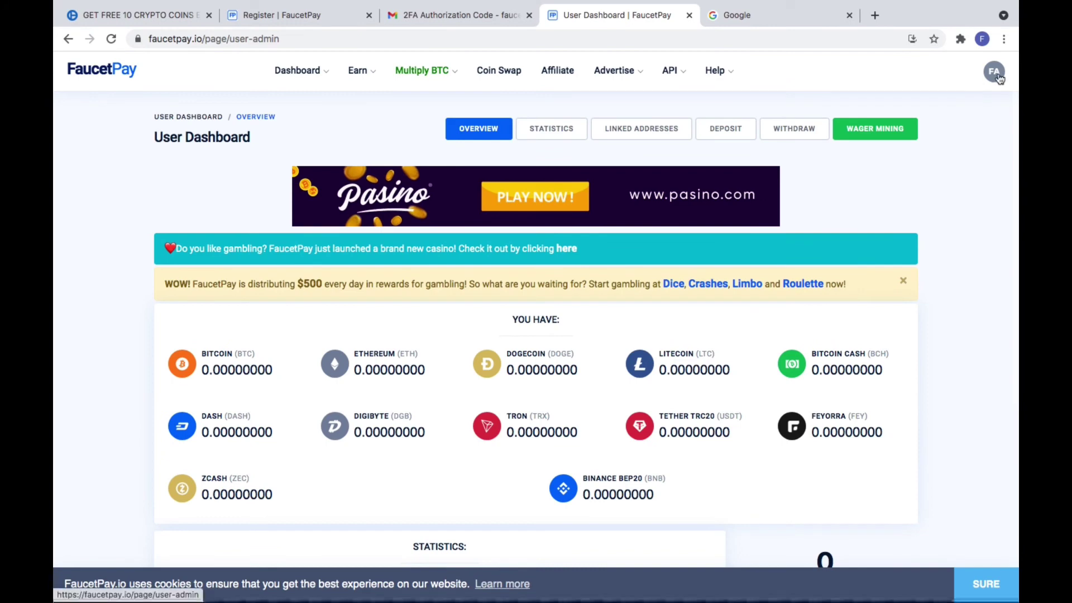
Open Deposit from the FA avatar menu and copy the Bitcoin (BTC) deposit address.
click(997, 78)
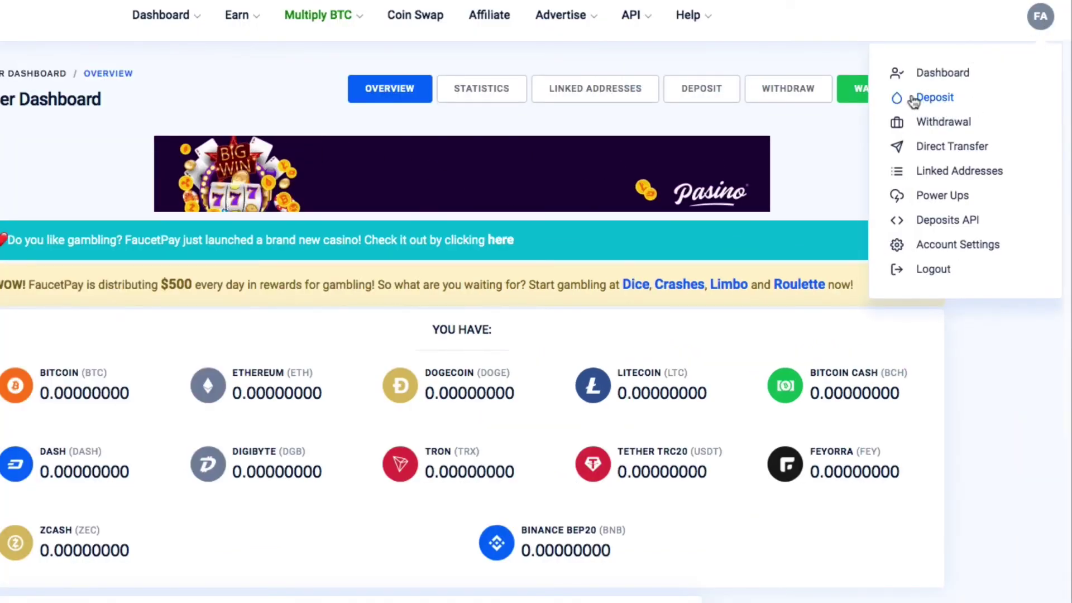
click(938, 101)
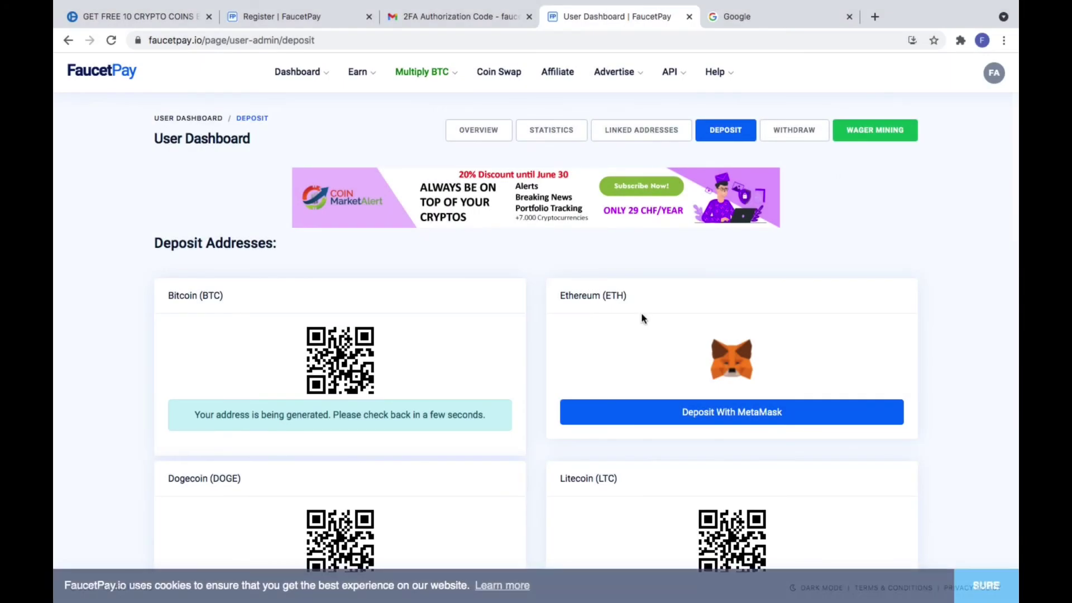
scroll(642, 315, down, 3)
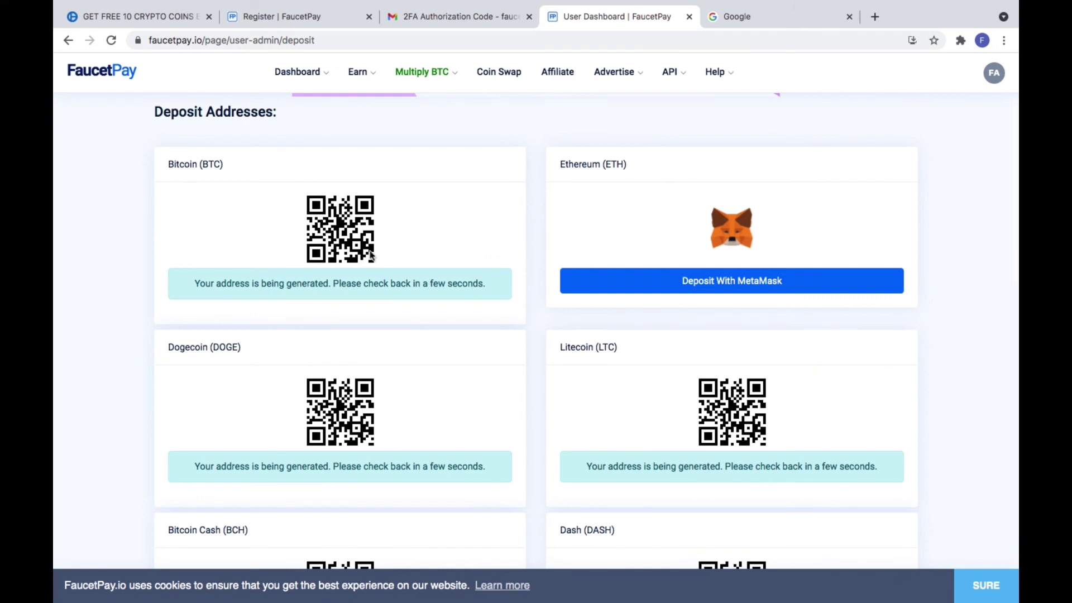
scroll(474, 326, down, 3)
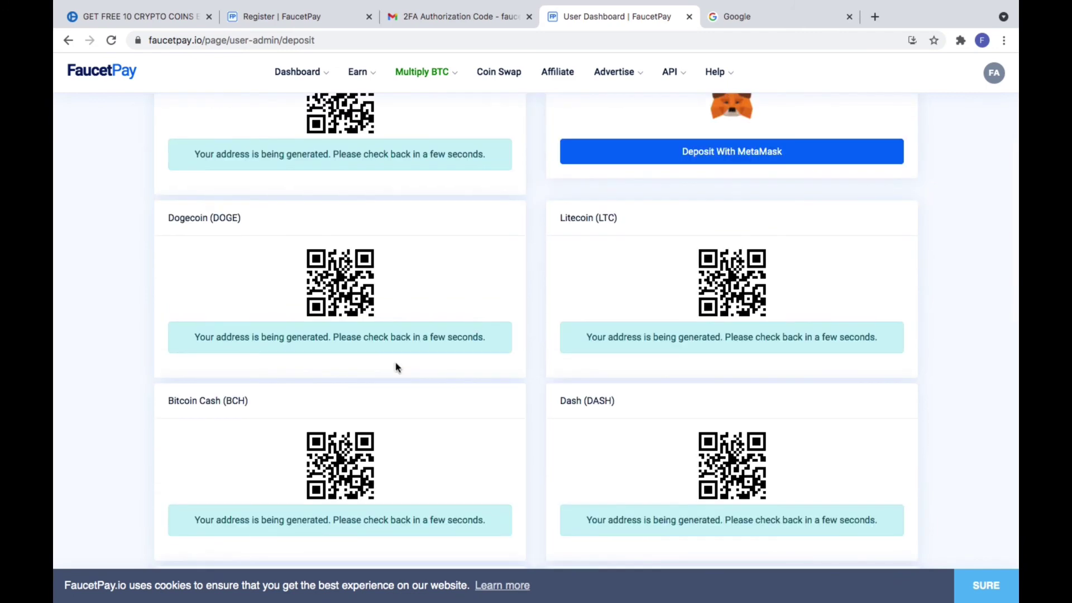
scroll(767, 321, down, 3)
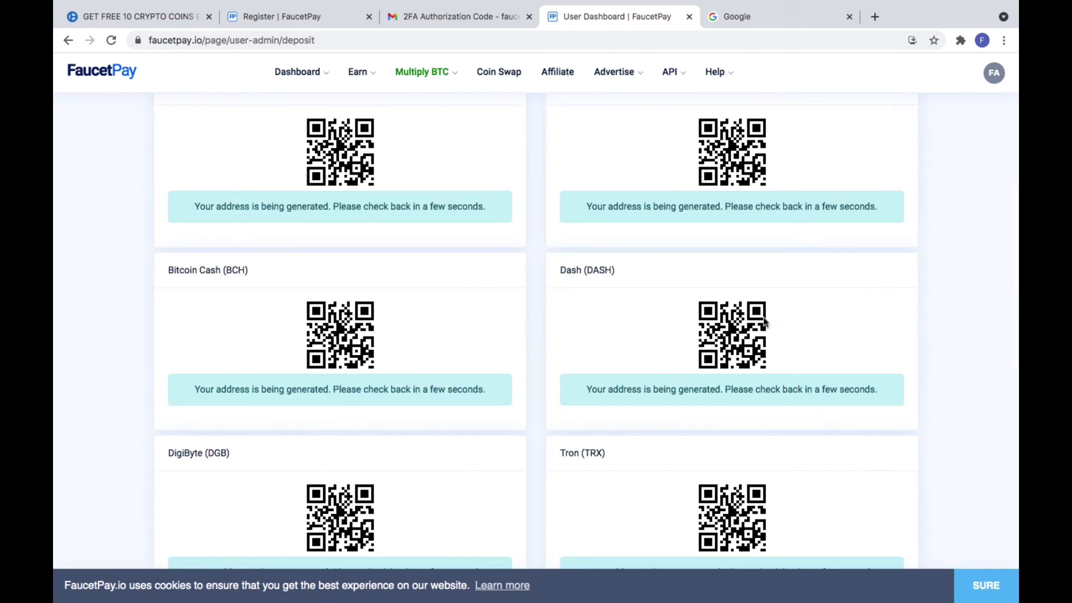
scroll(632, 308, down, 3)
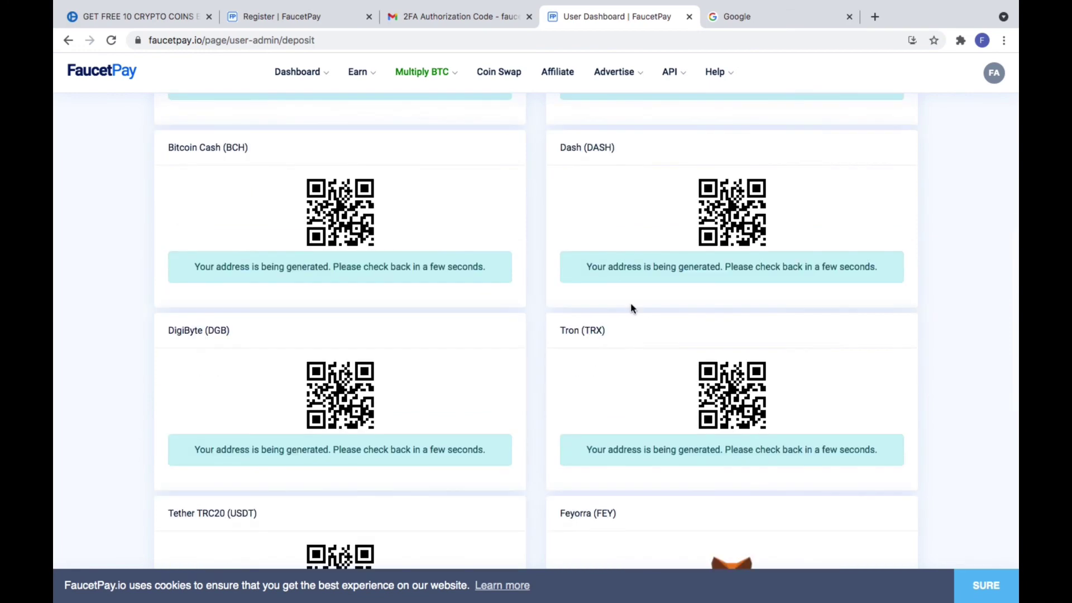
scroll(714, 262, down, 3)
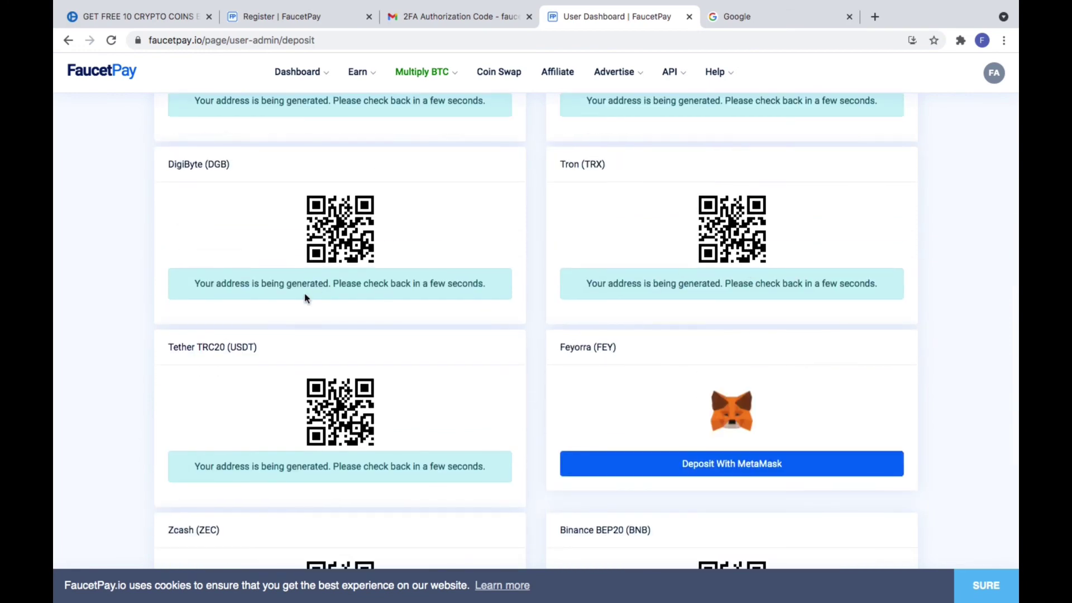
scroll(743, 278, down, 2)
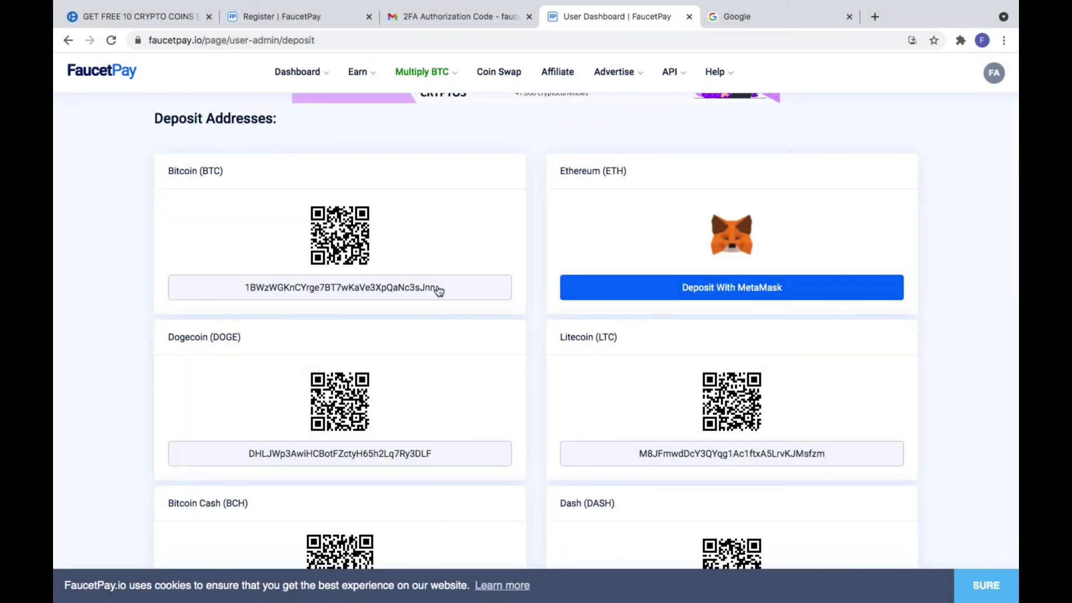
click(436, 289)
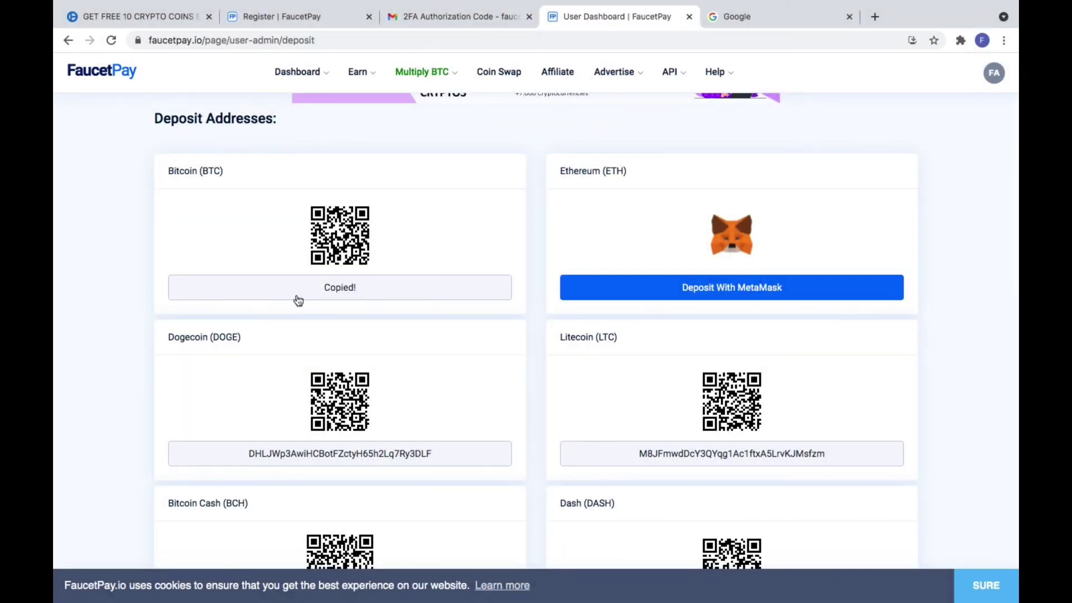